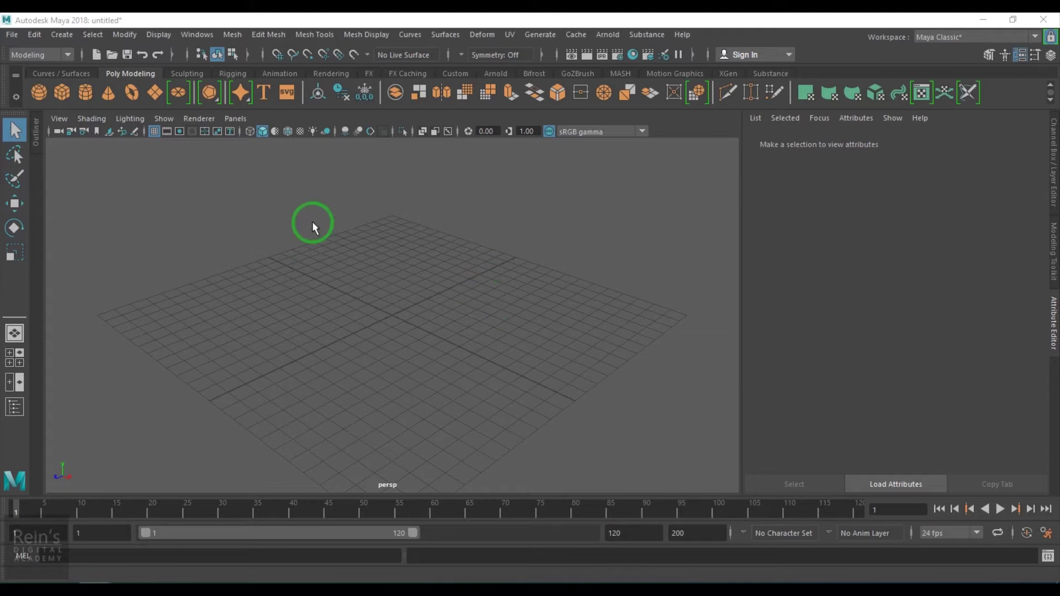
Create a Clamp utility node in the Hypershade and bring its attributes into view alongside the graph.
left_click(633, 55)
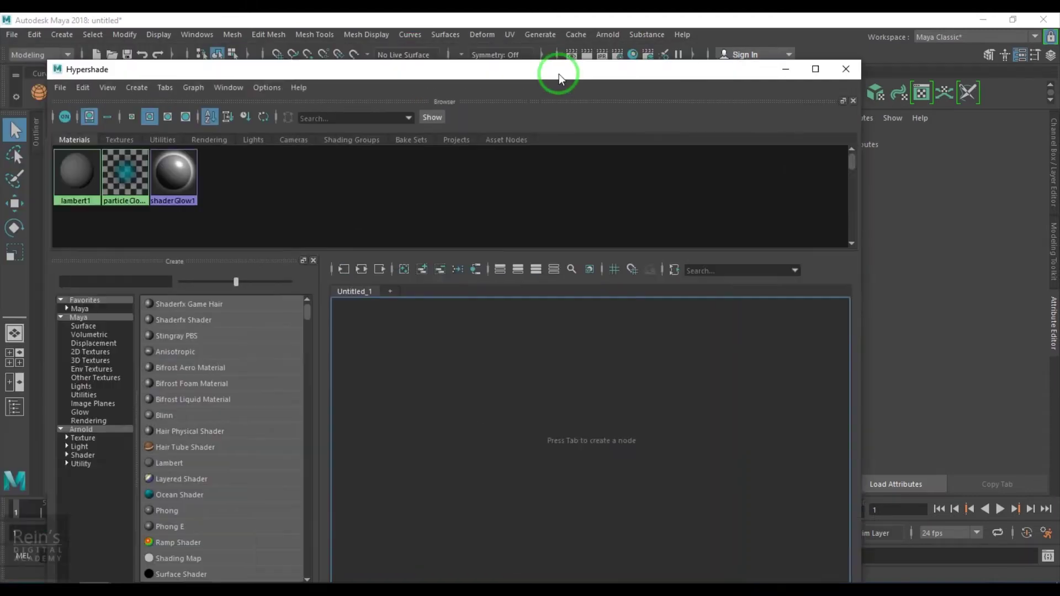
left_click_drag(559, 73, 638, 76)
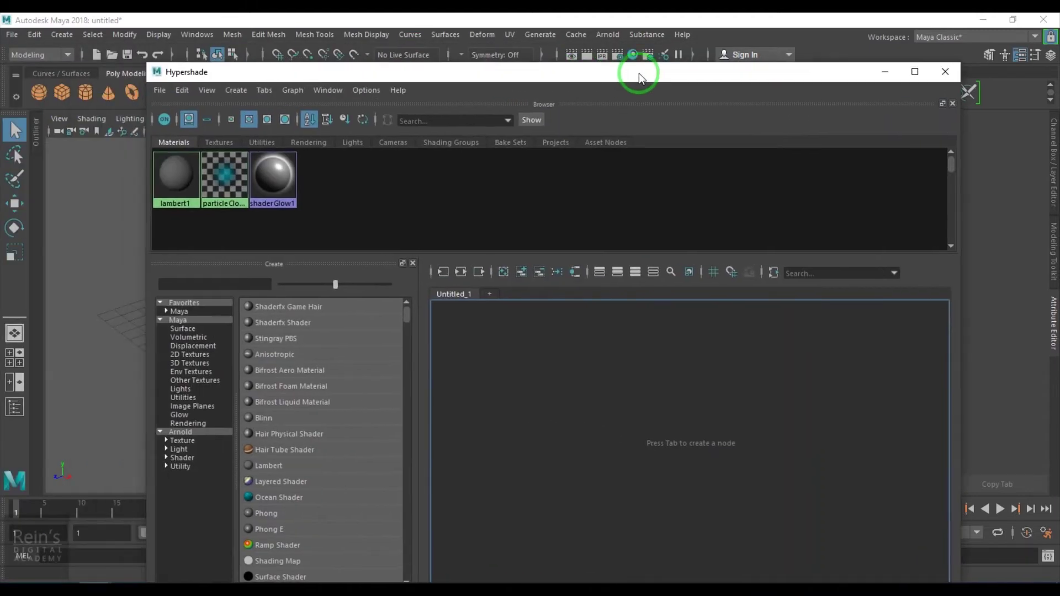
left_click(183, 397)
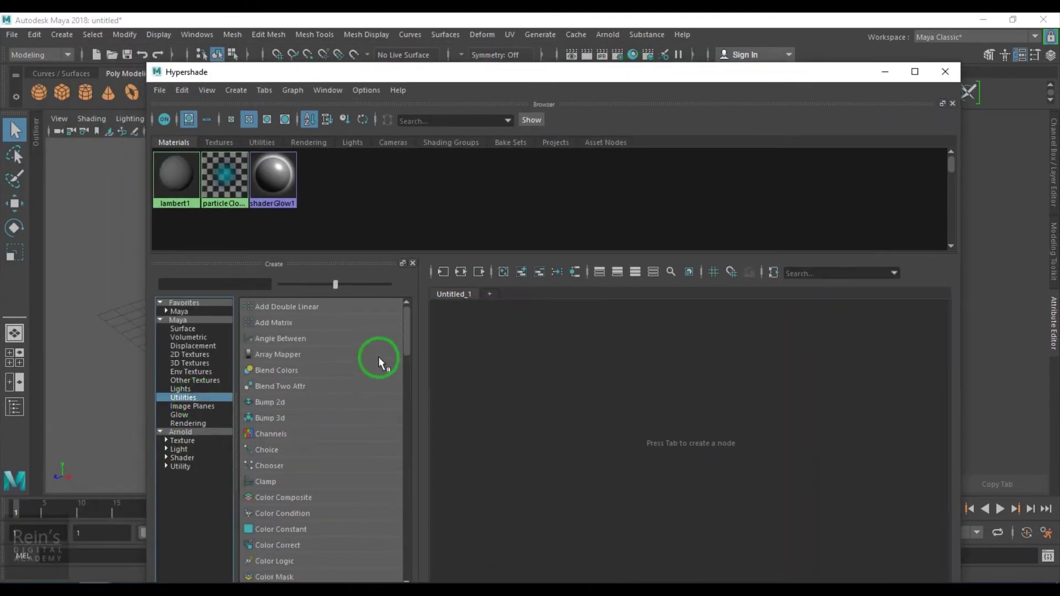
left_click(267, 483)
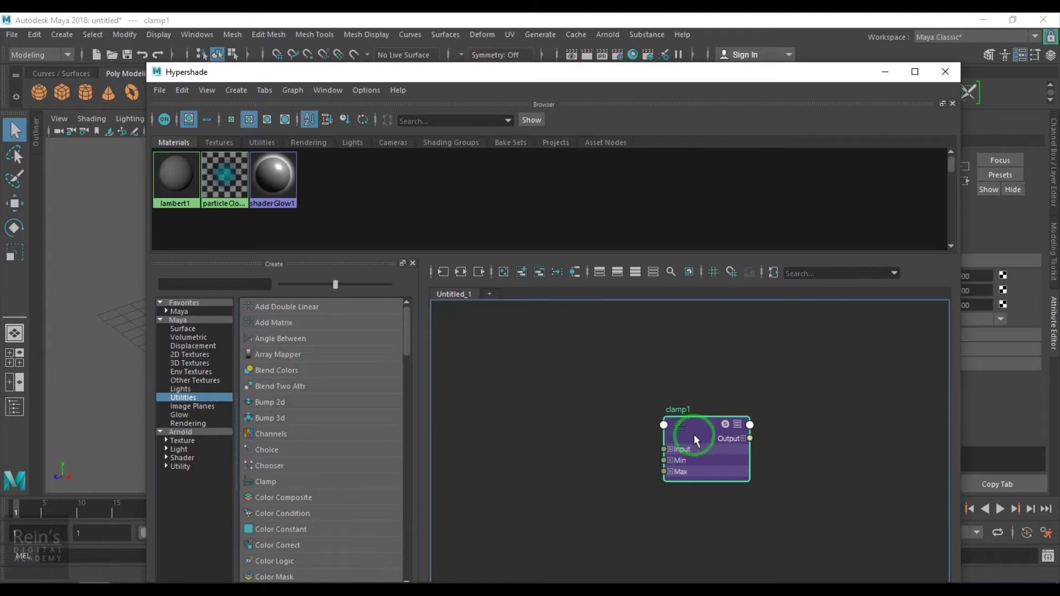
left_click_drag(796, 70, 412, 88)
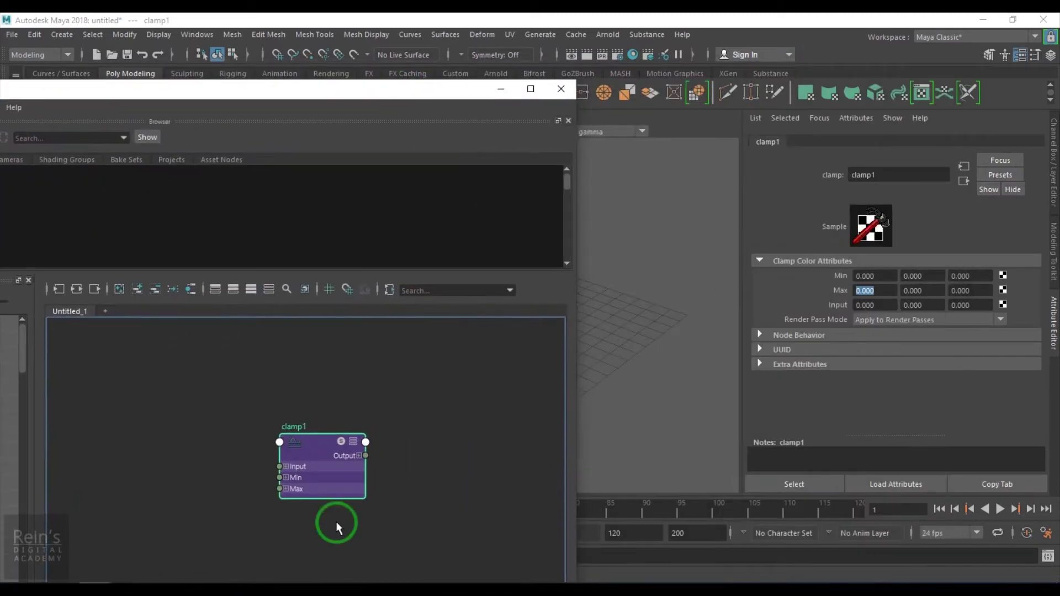
scroll(334, 516, "up", 4)
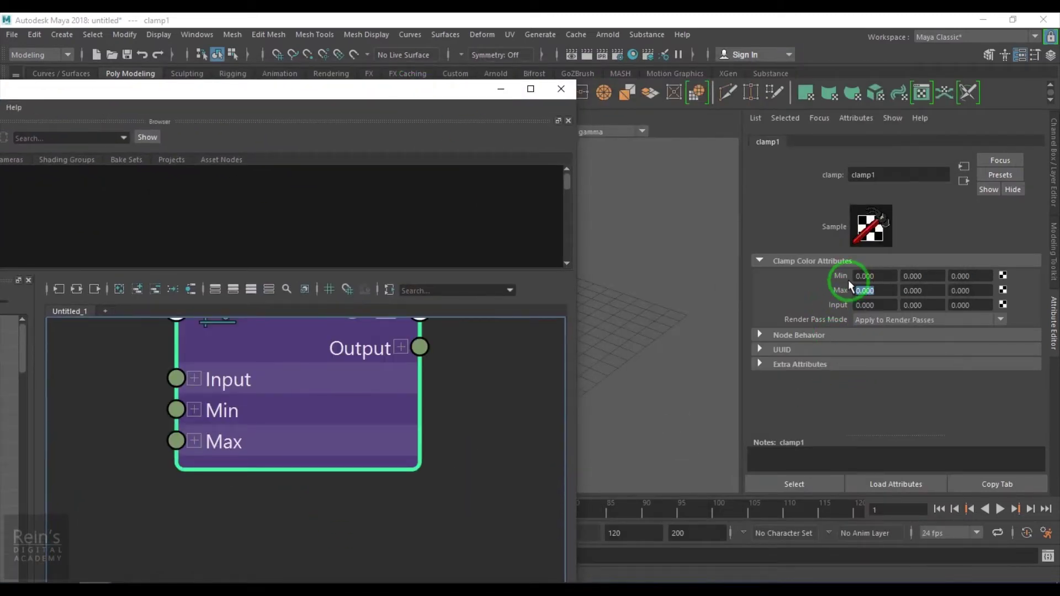
key("f")
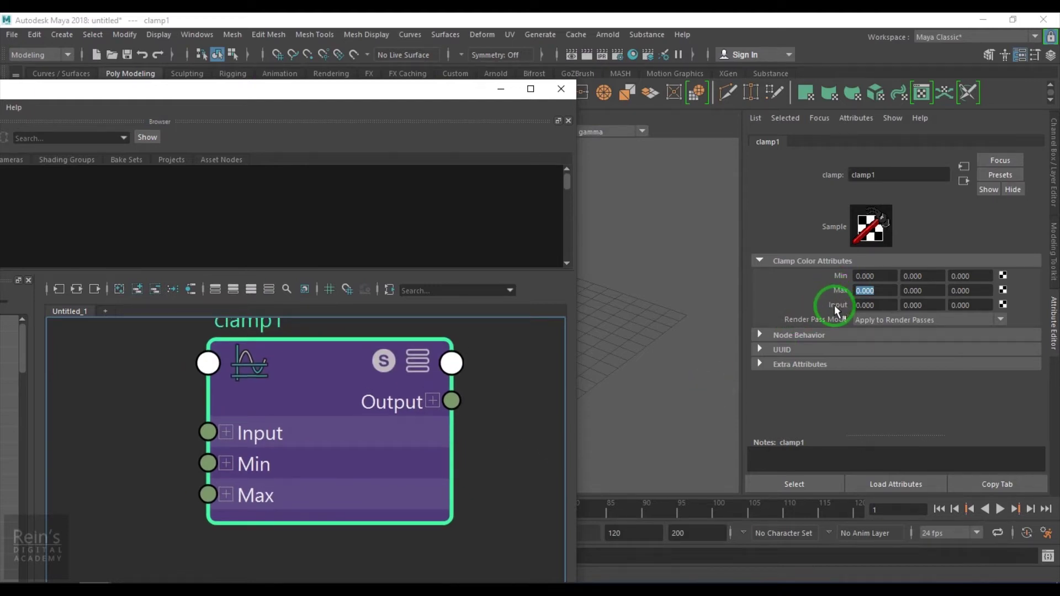
Set the first Max value of the clamp1 node to 10, keeping its Min at 0.
left_click(872, 276)
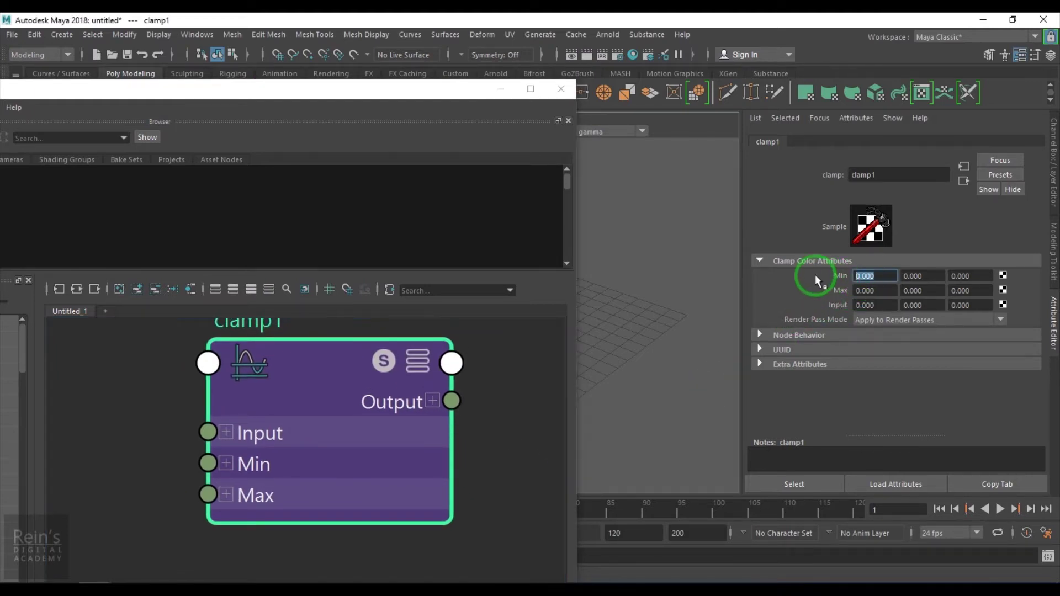
left_click(883, 291)
type("10")
key("Return")
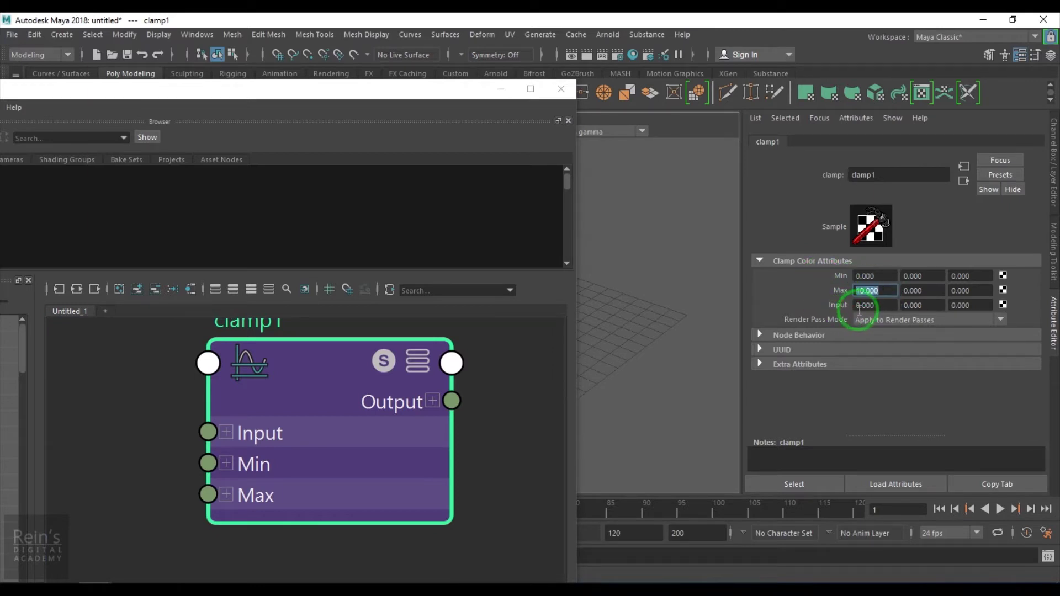
Try 50 and -15 as the clamp1 node's first Input value and return it to 0.
left_click(883, 305)
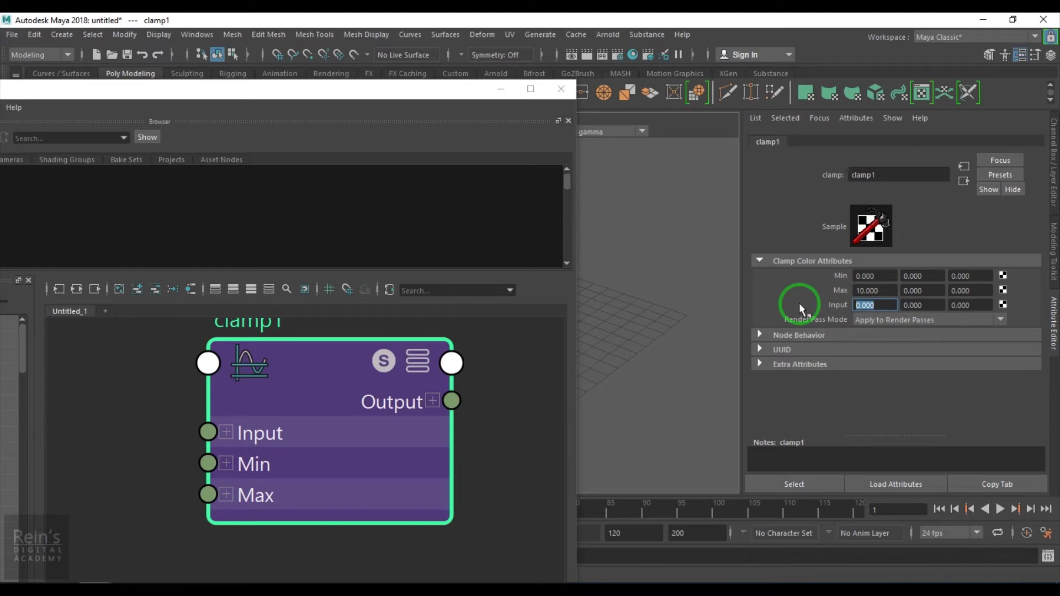
type("50")
key("Return")
type("-15")
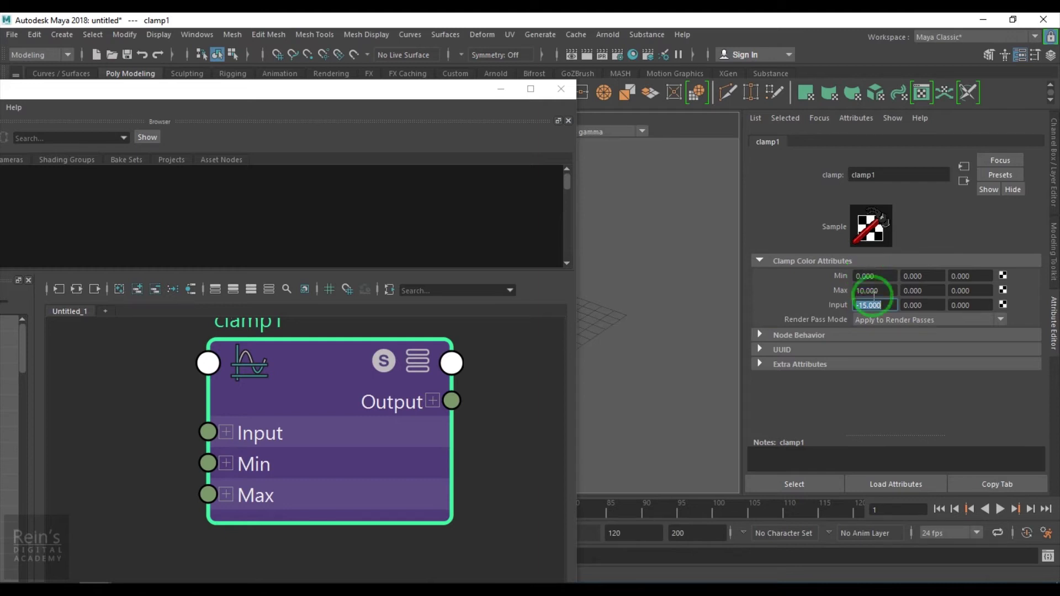
type("0")
key("Return")
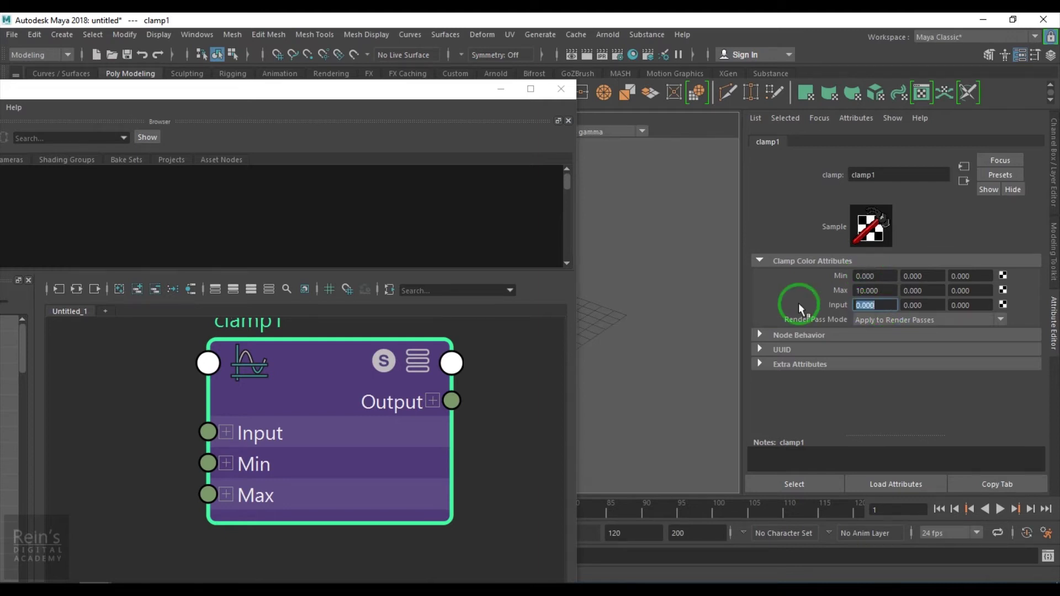
Create a polygon sphere in the viewport and place a duplicate of it beside it along the X axis.
left_click_drag(392, 91, 60, 162)
left_click_drag(548, 378, 446, 317, "alt")
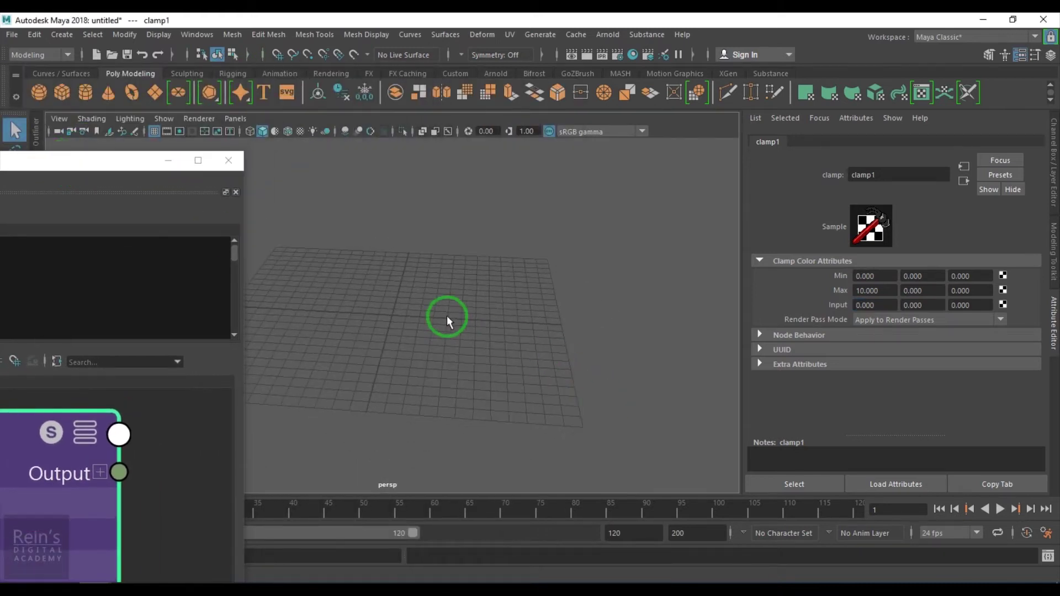
scroll(446, 316, "up", 2)
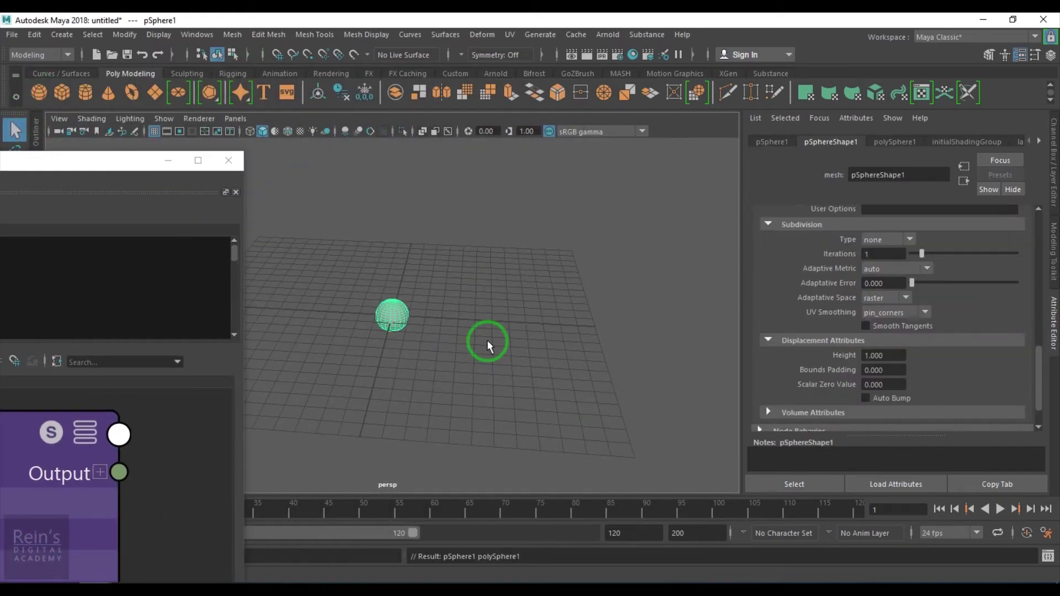
key("w")
mouse_move(470, 327)
left_mouse_down()
mouse_move(324, 317)
mouse_move(481, 331)
mouse_move(462, 338)
left_mouse_up()
key("ctrl+d")
Freeze the transformations of both spheres.
left_click_drag(295, 279, 582, 404)
left_click(128, 36)
mouse_move(243, 107)
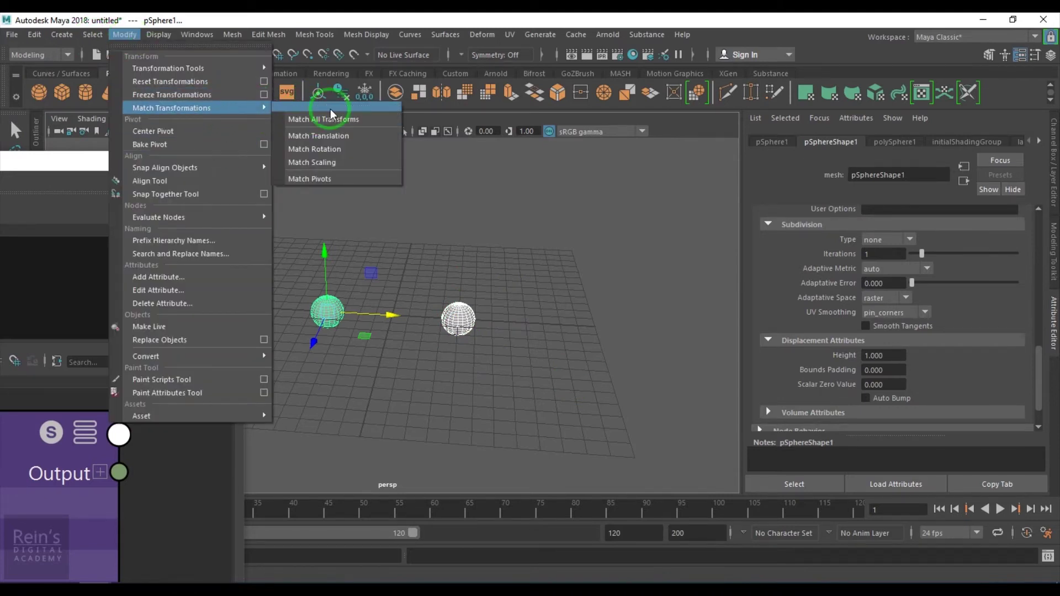
left_click(241, 100)
left_click(449, 372)
left_click(331, 307)
left_click(455, 279)
mouse_move(514, 377)
left_mouse_down("alt")
mouse_move(544, 421)
mouse_move(570, 433)
mouse_move(509, 381)
mouse_move(520, 396)
left_mouse_up("alt")
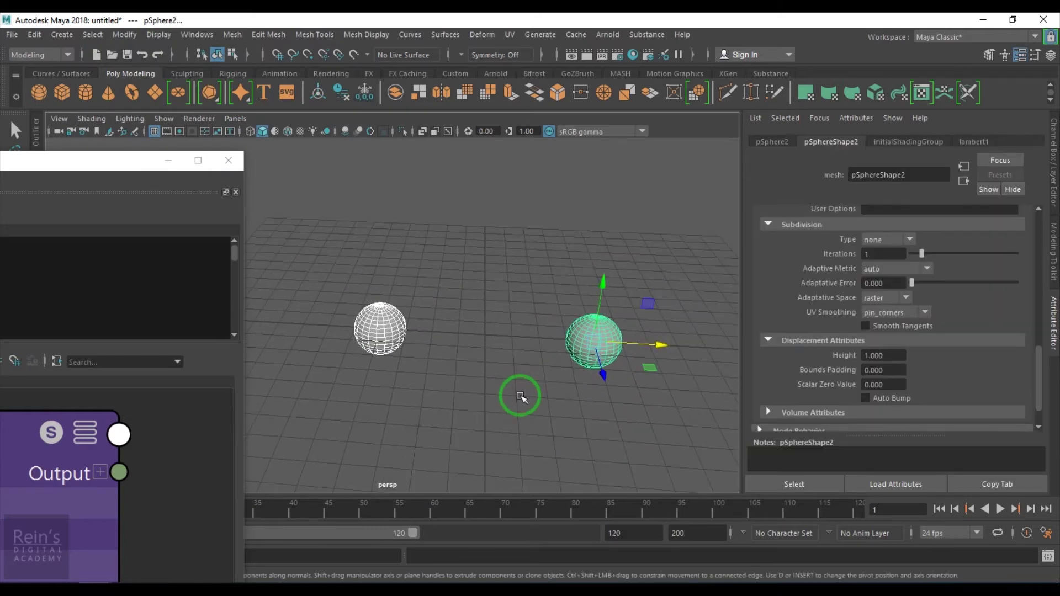
left_click(520, 394)
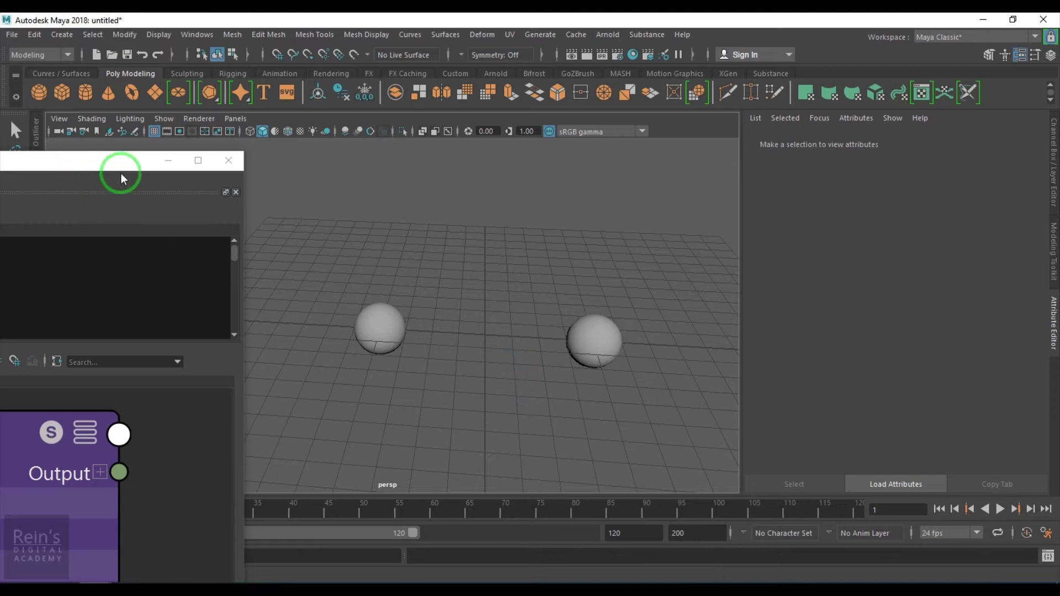
Minimize the Hypershade, open the Node Editor and load both spheres' nodes into its graph.
left_click(169, 160)
left_click(201, 35)
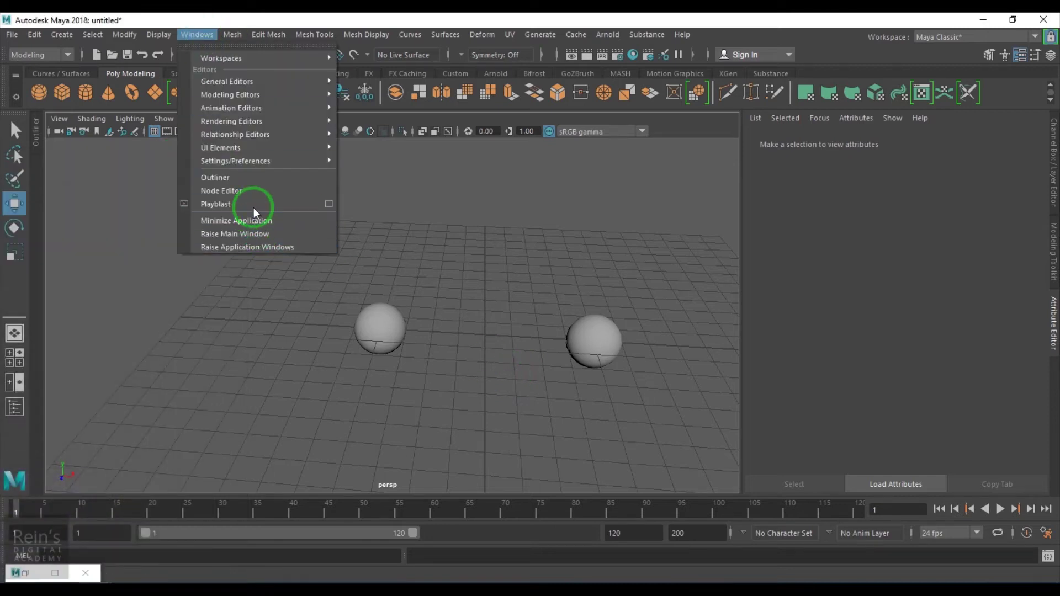
left_click(265, 191)
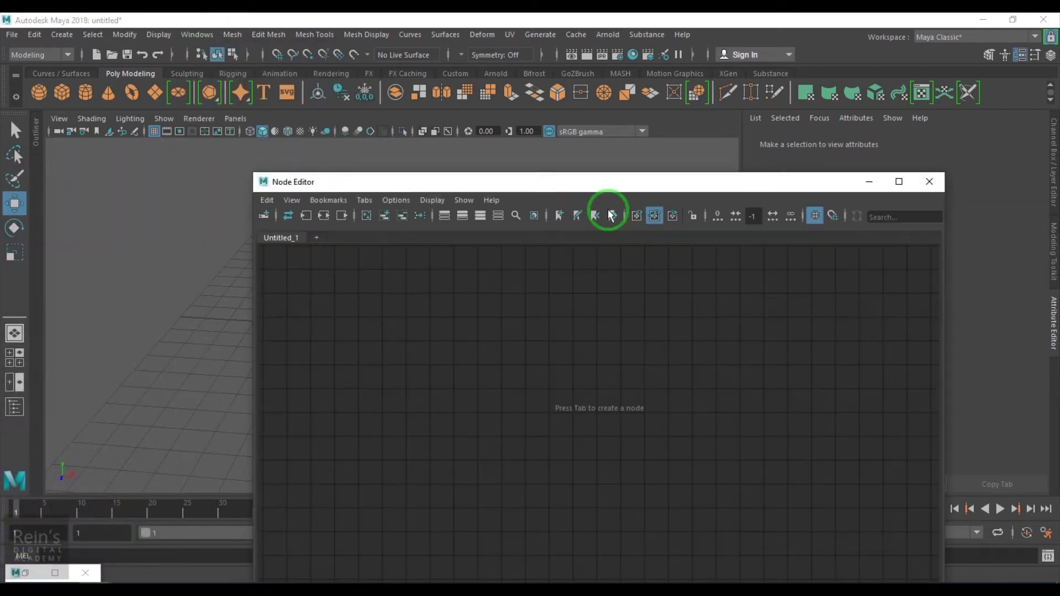
left_click_drag(584, 185, 610, 123)
left_click(407, 160)
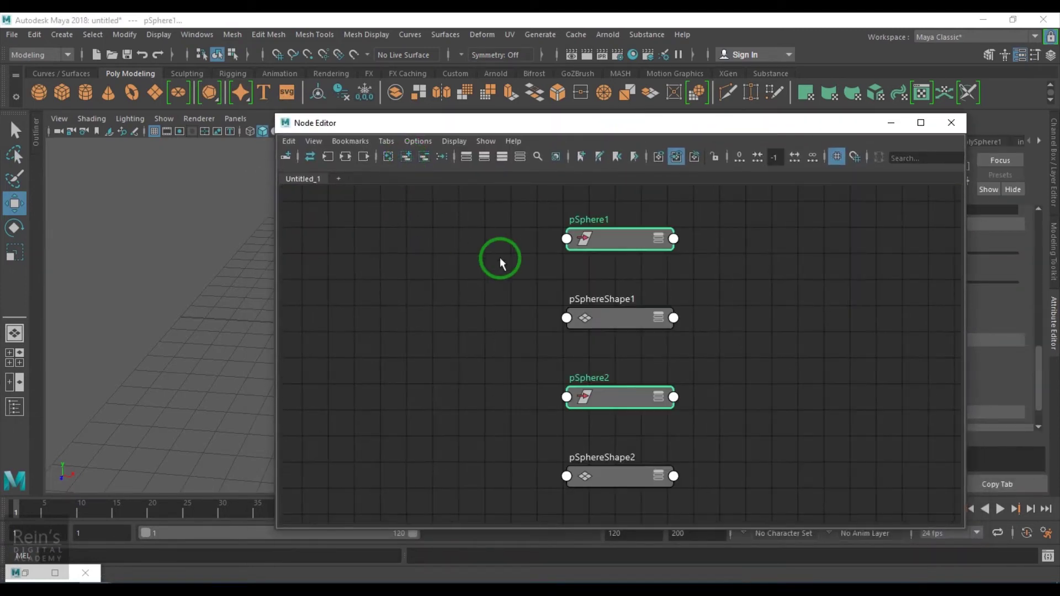
left_click_drag(627, 124, 878, 118)
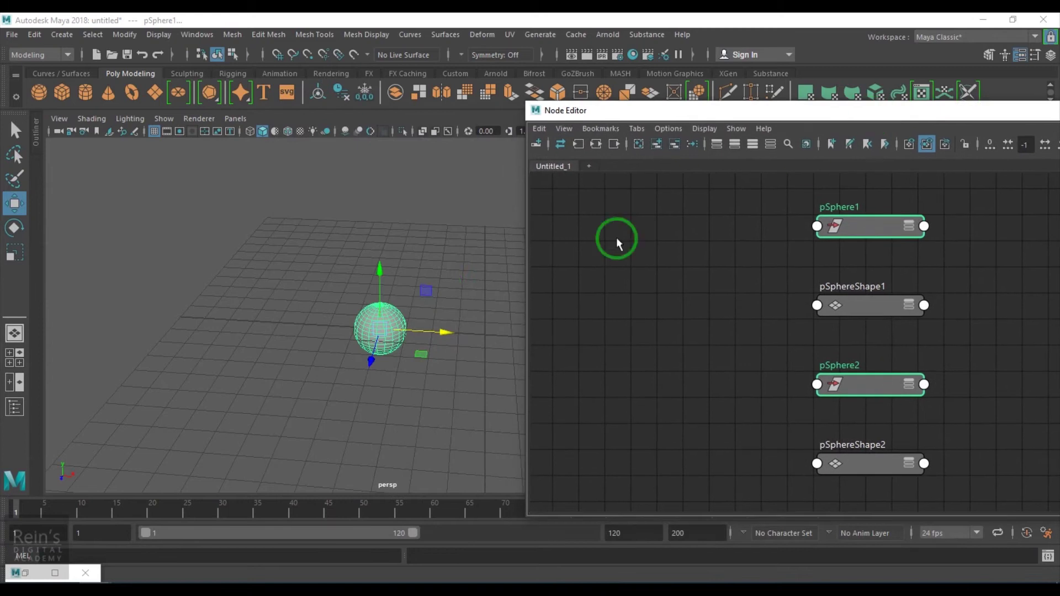
Arrange the graph with pSphere1 and pSphere2 spaced apart in a row and both shape nodes moved beyond pSphere2.
left_click(720, 284)
left_click_drag(822, 226, 573, 308)
left_click(877, 383)
left_click_drag(853, 305, 952, 318)
scroll(911, 359, "down", 2)
middle_click_drag(870, 402, 764, 412, "alt")
left_click_drag(763, 412, 1024, 295)
left_click_drag(856, 303, 913, 318)
left_click(771, 342)
left_click_drag(771, 342, 804, 320)
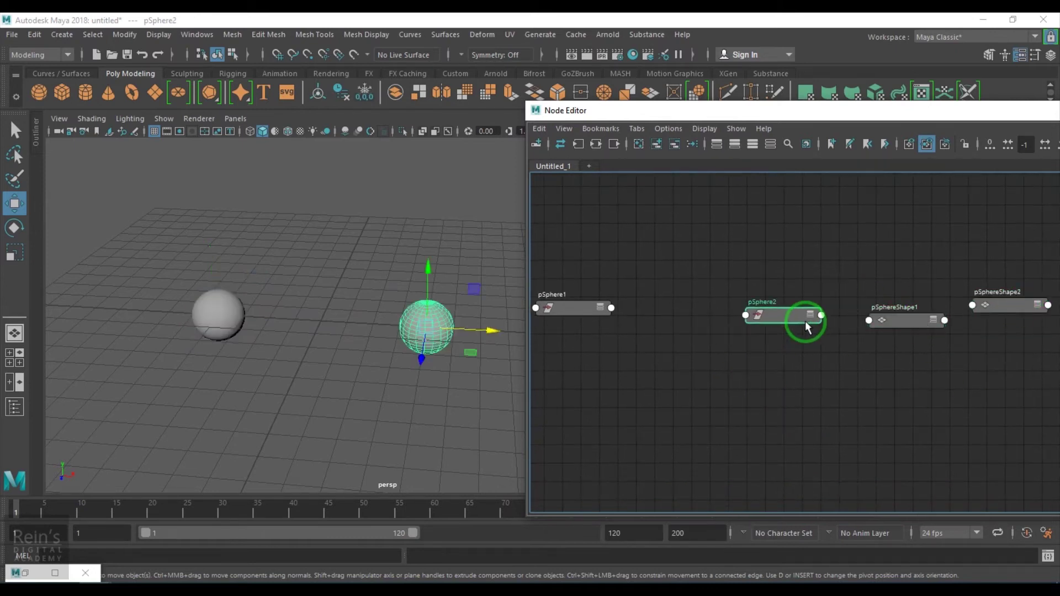
middle_click_drag(804, 319, 889, 350, "alt")
left_click_drag(679, 305, 628, 318)
left_click(763, 326)
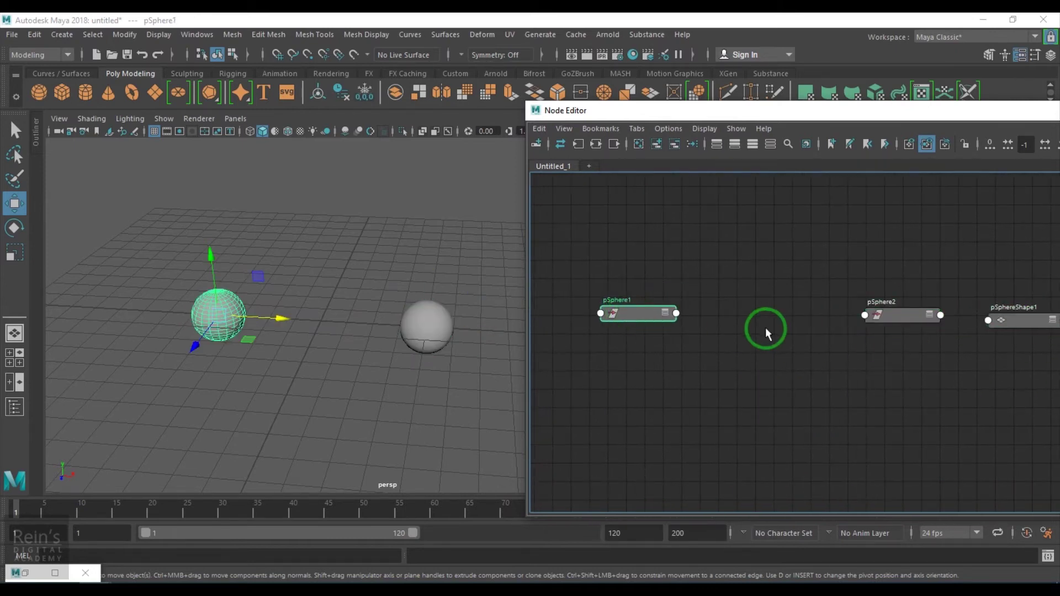
Display the full attribute lists on the pSphere1 and pSphere2 nodes.
scroll(762, 320, "up", 2)
left_click(591, 331)
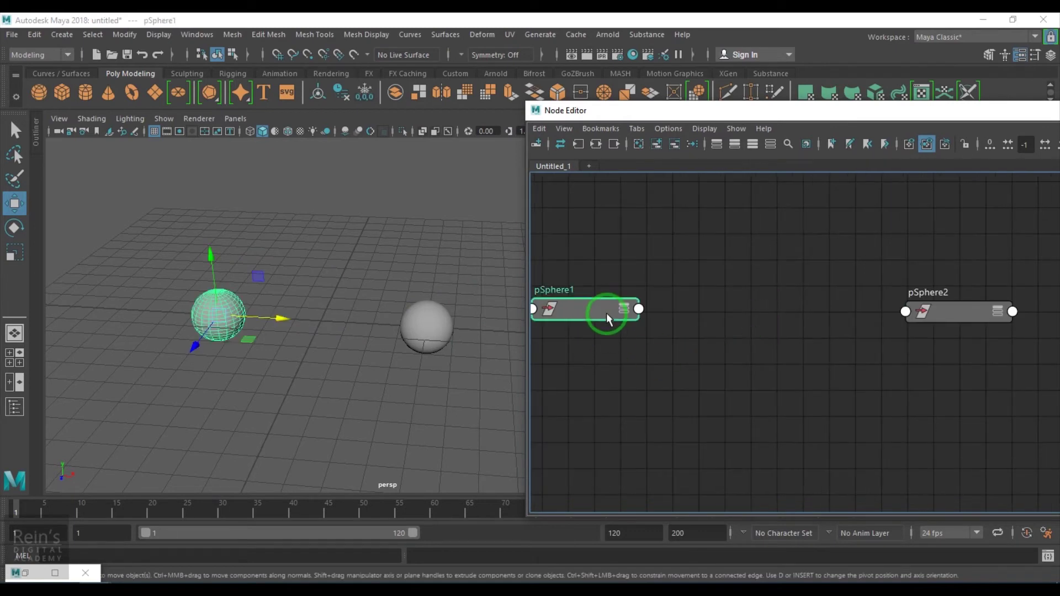
key("3")
left_click(926, 313)
key("3")
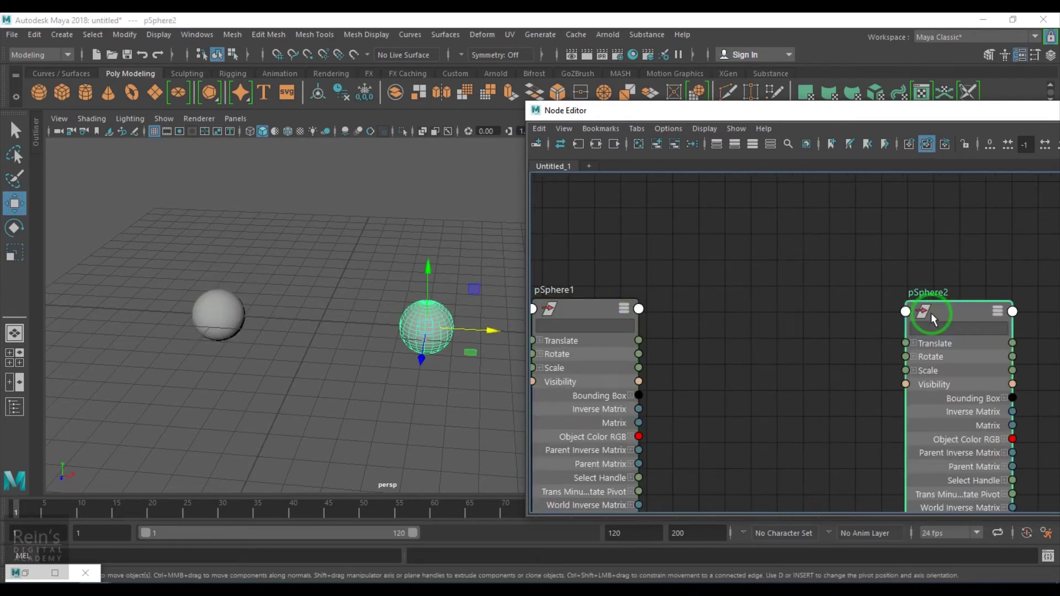
Expand Translate on both sphere nodes and connect pSphere1's Translate Y to pSphere2's Translate Y.
left_click(541, 342)
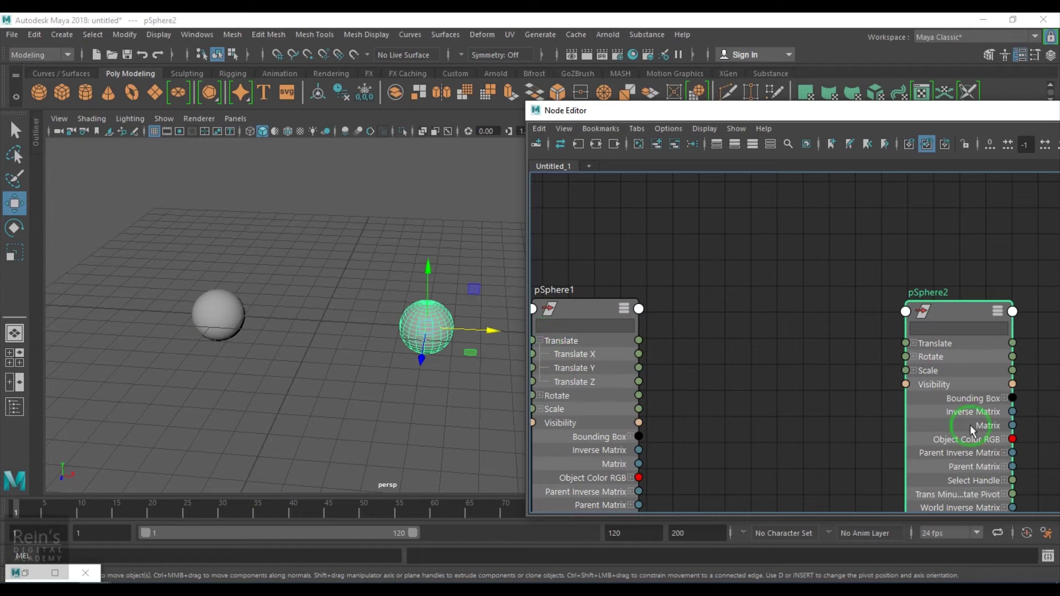
left_click(913, 344)
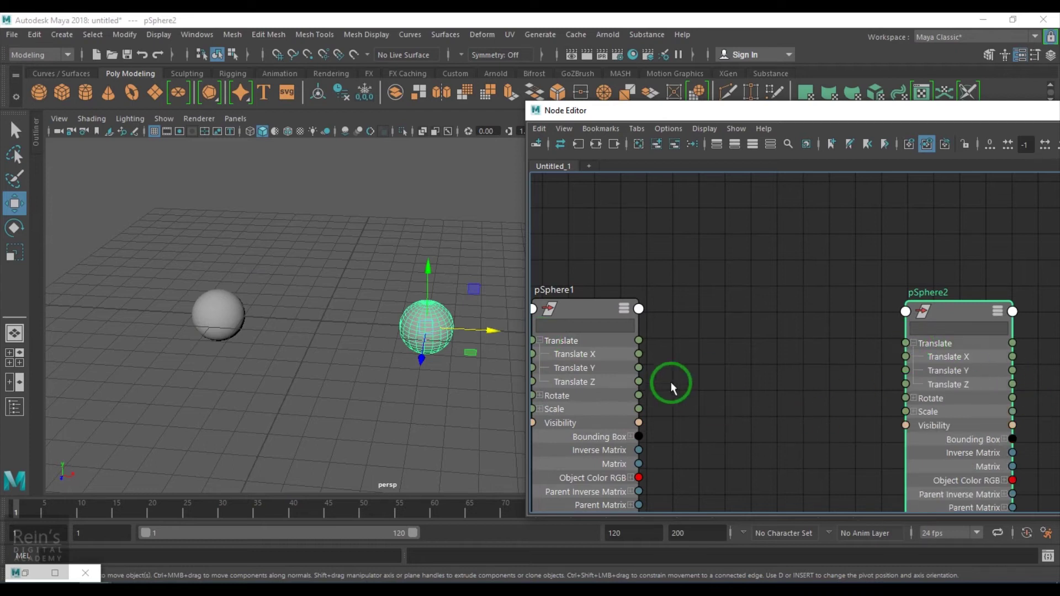
left_click_drag(639, 367, 904, 370)
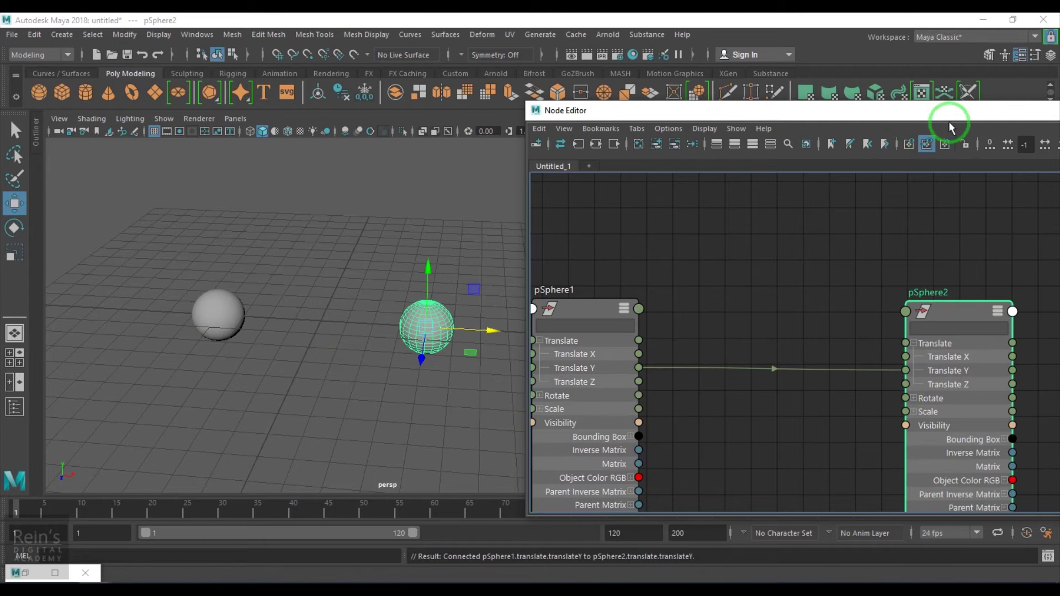
Minimize the Node Editor and move pSphere1 up and down along Y to test the link to pSphere2.
left_click_drag(954, 120, 736, 255)
left_click(922, 243)
left_click_drag(189, 362, 227, 332)
scroll(226, 332, "down", 2)
left_click_drag(247, 258, 291, 323)
scroll(324, 295, "down", 4)
left_click_drag(341, 260, 358, 167)
middle_click_drag(366, 267, 357, 360, "alt")
scroll(356, 353, "down", 1)
left_click_drag(327, 264, 313, 222)
right_click_drag(321, 339, 432, 418, "alt")
middle_click_drag(433, 418, 465, 318, "alt")
Reset pSphere1's Translate Y to 0 in its channel values.
left_click(1053, 178)
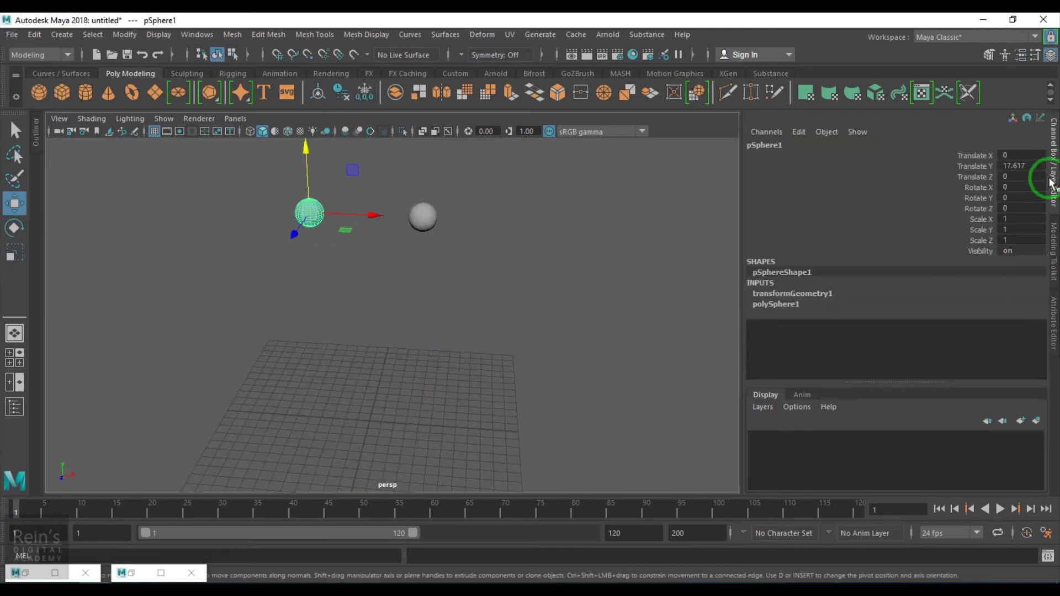
left_click(1034, 174)
left_click(1038, 164)
type("0")
key("Return")
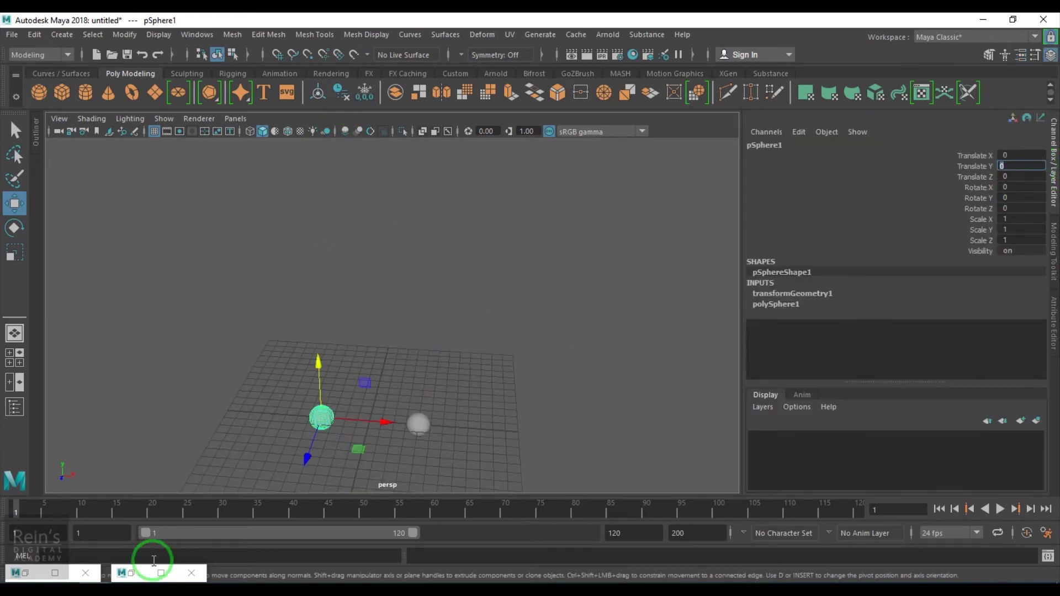
Restore the Node Editor and delete the Translate Y connection between pSphere1 and pSphere2.
left_click(154, 560)
left_click(138, 574)
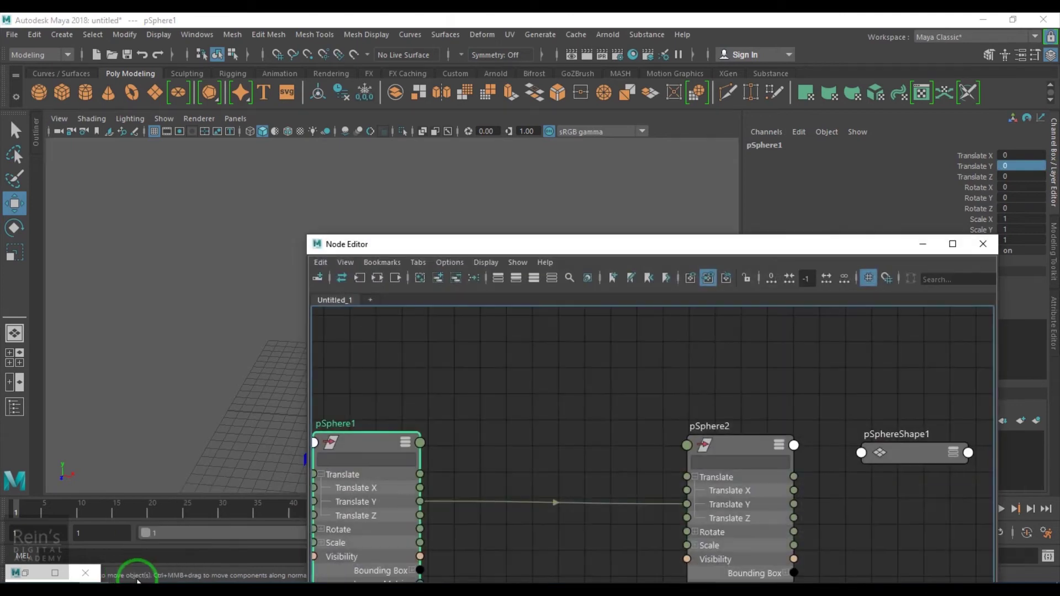
middle_click_drag(792, 438, 873, 371, "alt")
left_click_drag(707, 404, 737, 466)
key("Delete")
Create a clamp node in the Node Editor graph between pSphere1 and pSphere2.
key("Tab")
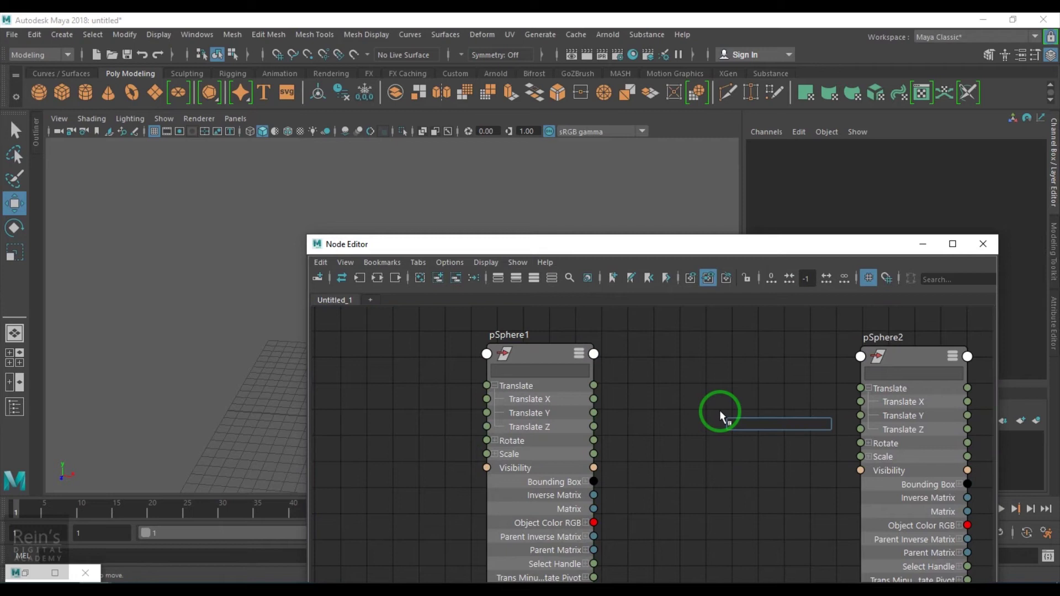
type("c")
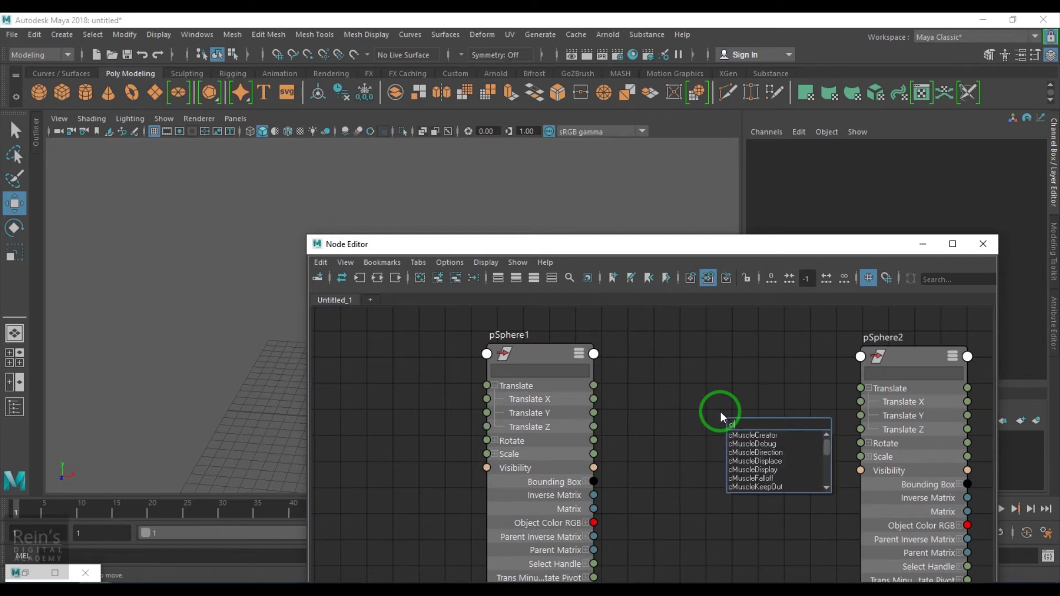
type("lamp")
key("Return")
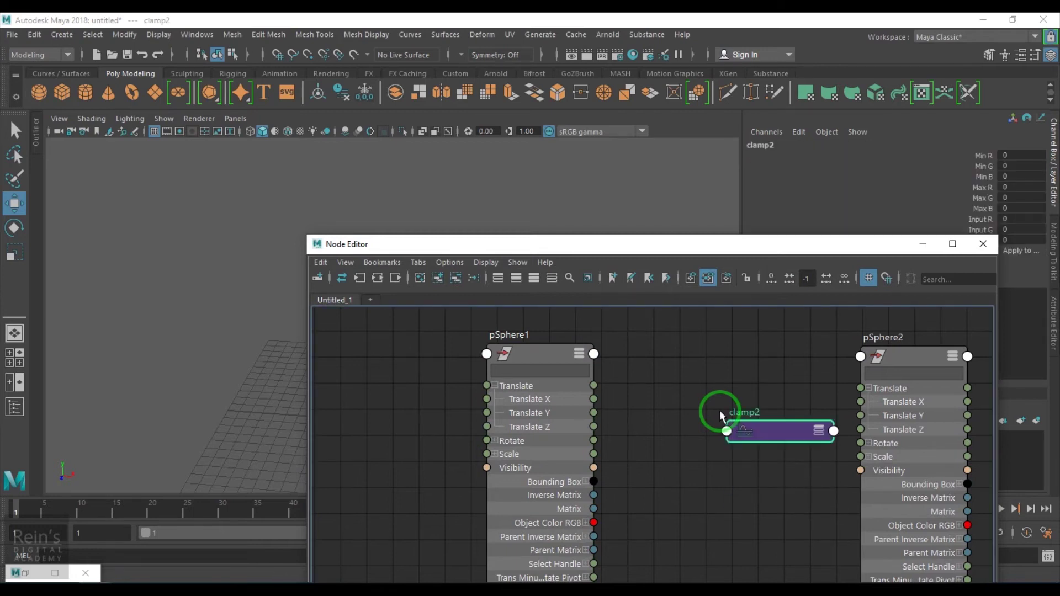
scroll(782, 431, "up", 2)
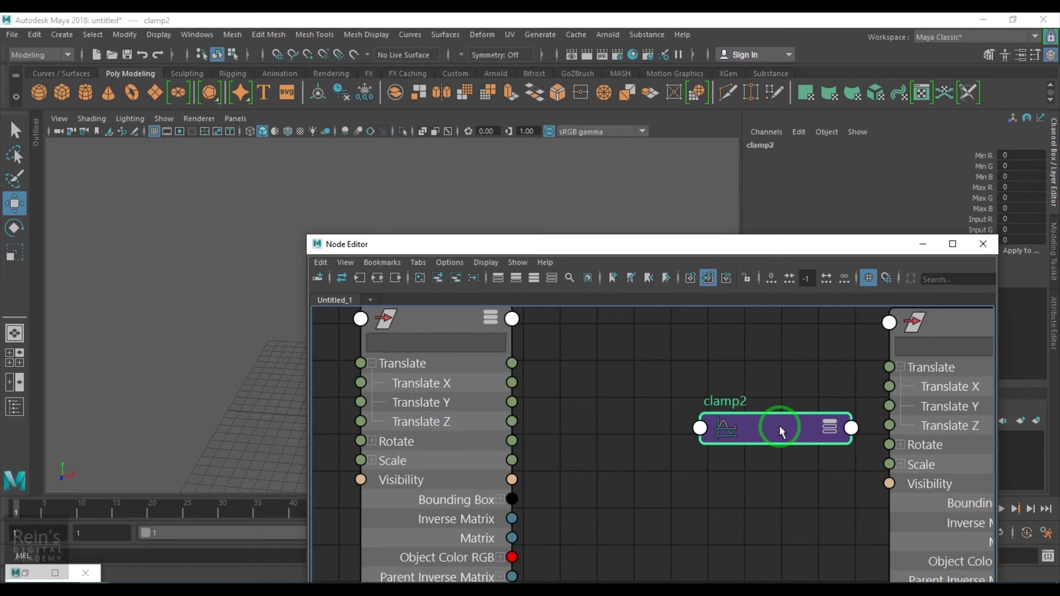
Show all attributes of the clamp2 node, expand its Input, and connect pSphere1's Translate Y to Input G.
key("3")
left_click_drag(776, 432, 726, 359)
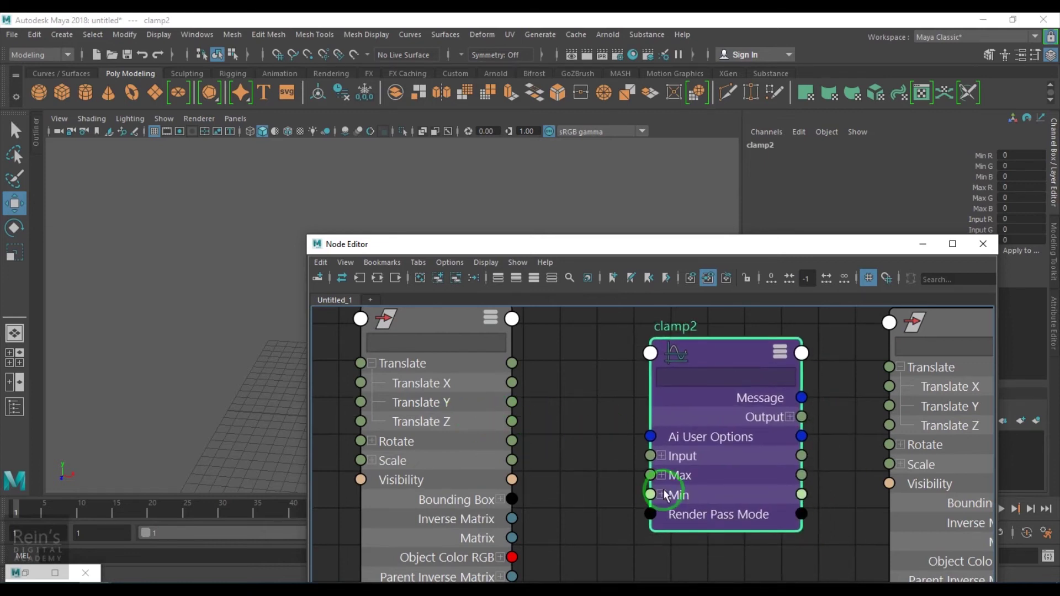
left_click(661, 456)
left_click_drag(513, 404, 650, 495)
Expand the clamp2 node's Output and connect Output G to pSphere2's Translate Y.
middle_click_drag(828, 485, 604, 481, "alt")
left_click(667, 423)
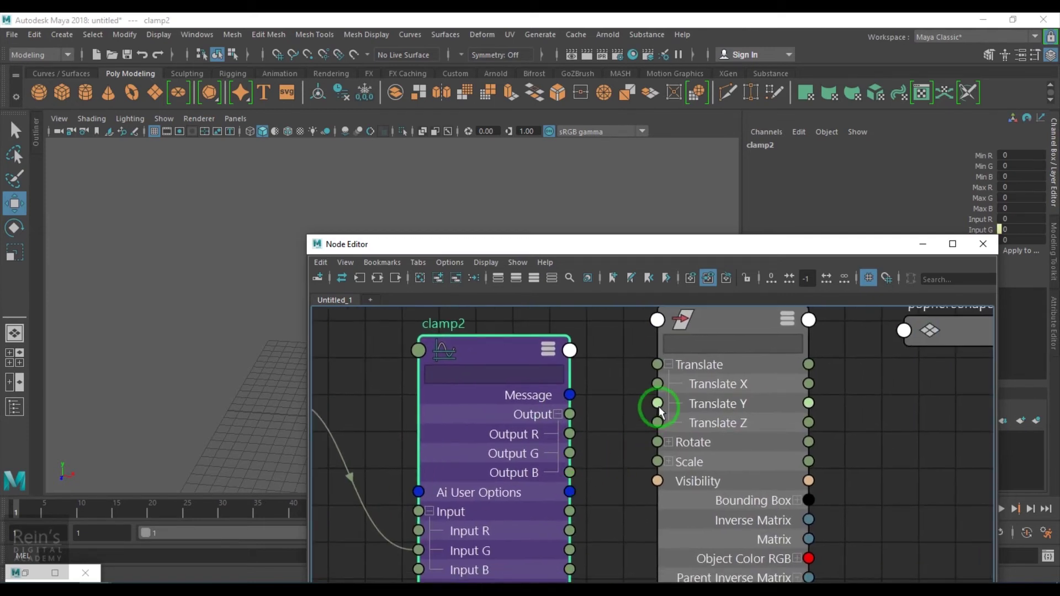
left_click_drag(570, 453, 657, 404)
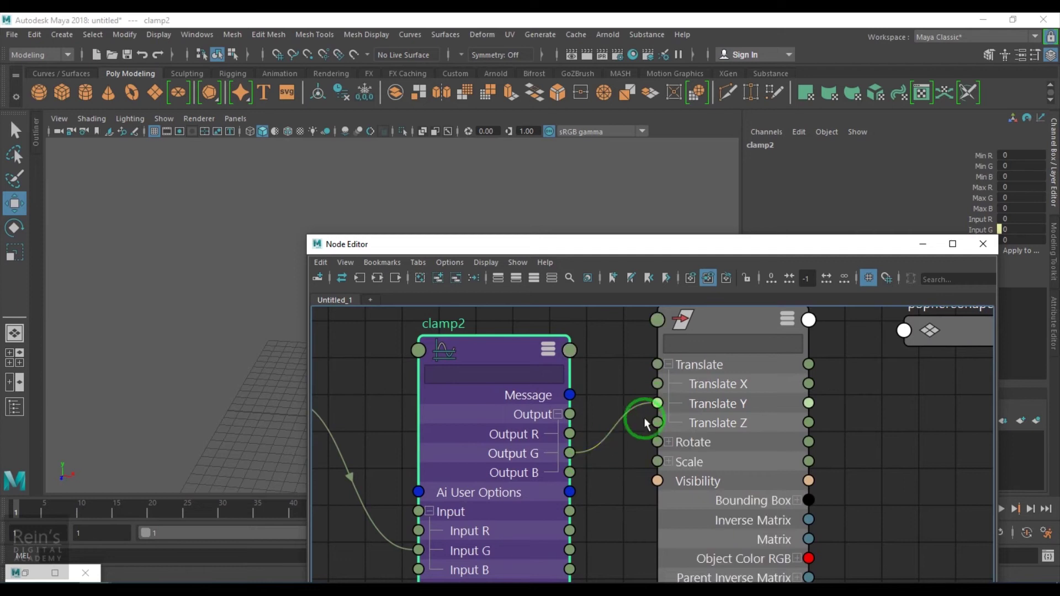
Open clamp2's attributes and set the second Max value (G) to 10.
scroll(445, 456, "down", 1)
scroll(444, 456, "down", 1)
double_click(492, 373)
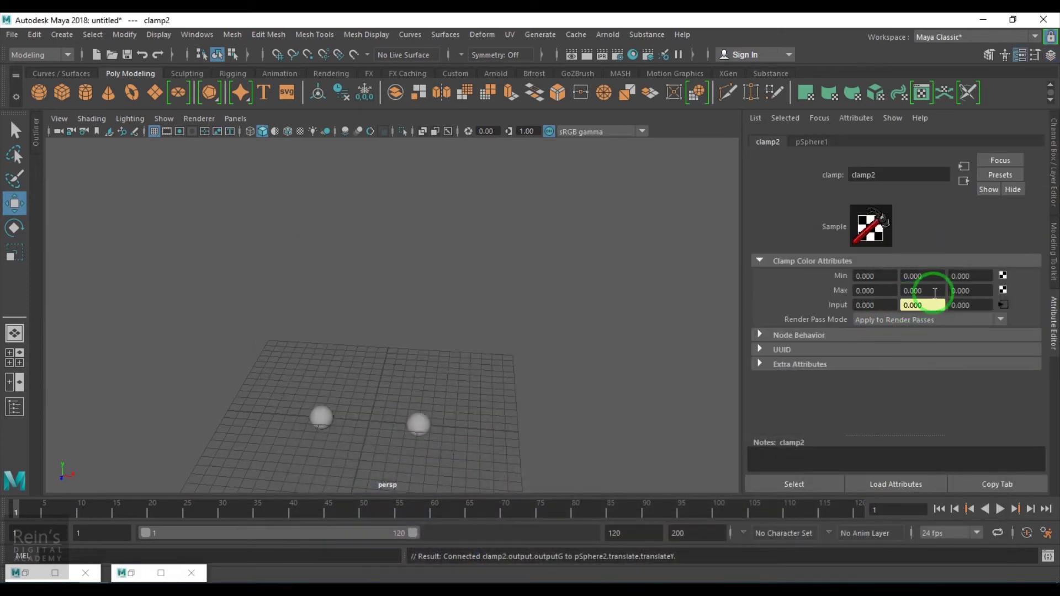
left_click_drag(932, 277, 889, 277)
left_click(920, 290)
type("1")
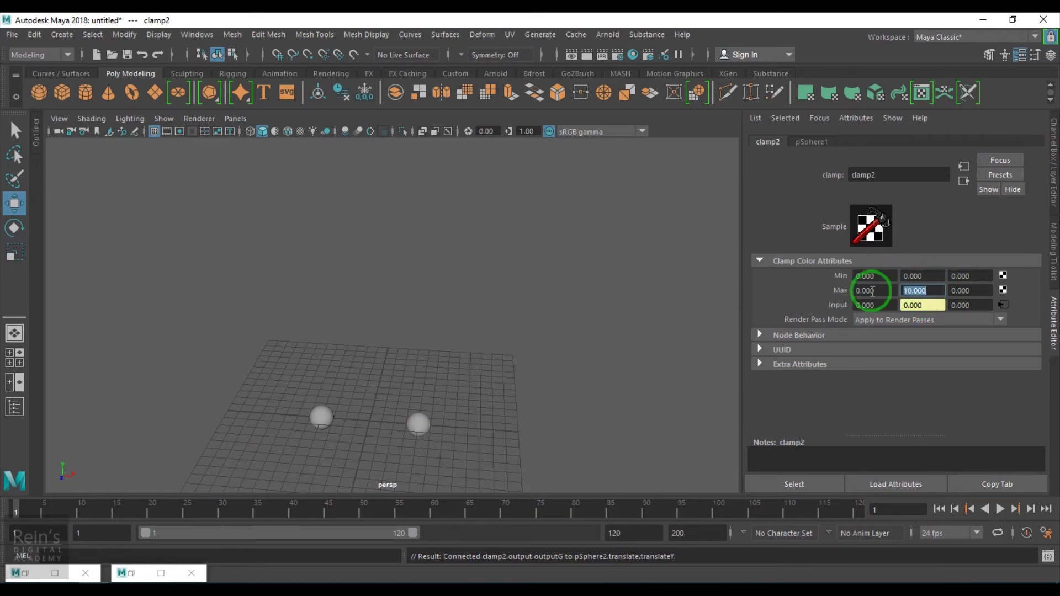
left_click(930, 291)
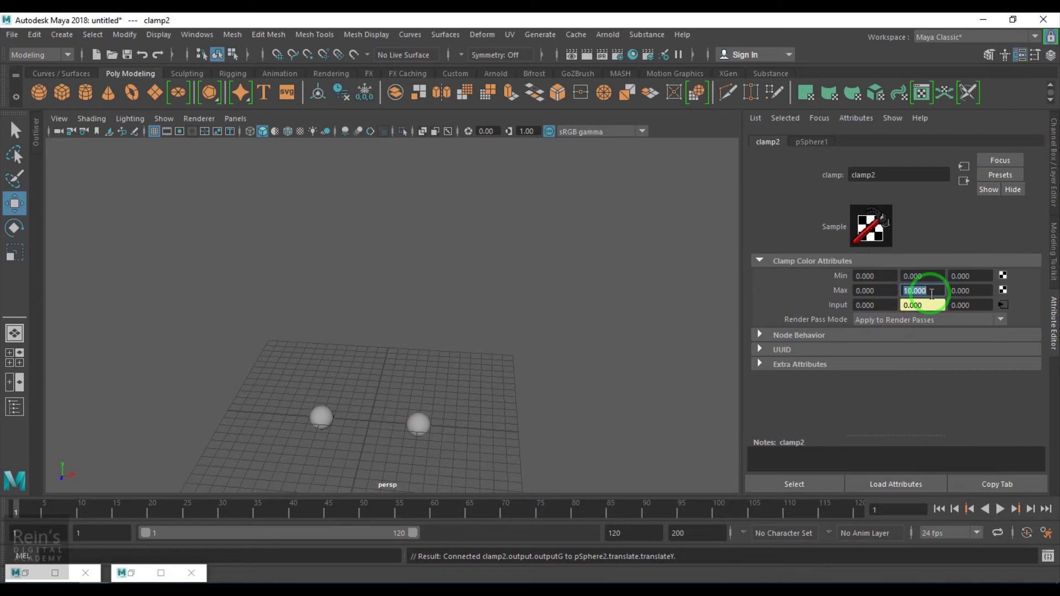
Select pSphere1 and move it down and up along Y to test the clamped link to pSphere2.
left_click_drag(253, 370, 328, 426)
left_click_drag(318, 364, 335, 418)
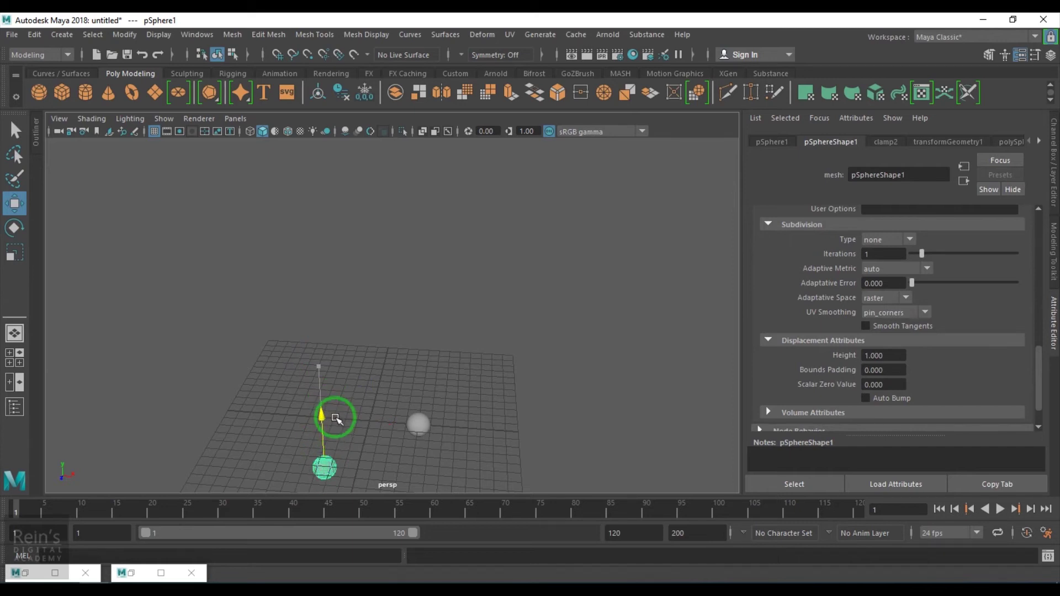
left_click_drag(336, 418, 369, 209)
Restore the Node Editor and select clamp2 to examine its Min, Max and Input values beside the graph.
left_click(156, 573)
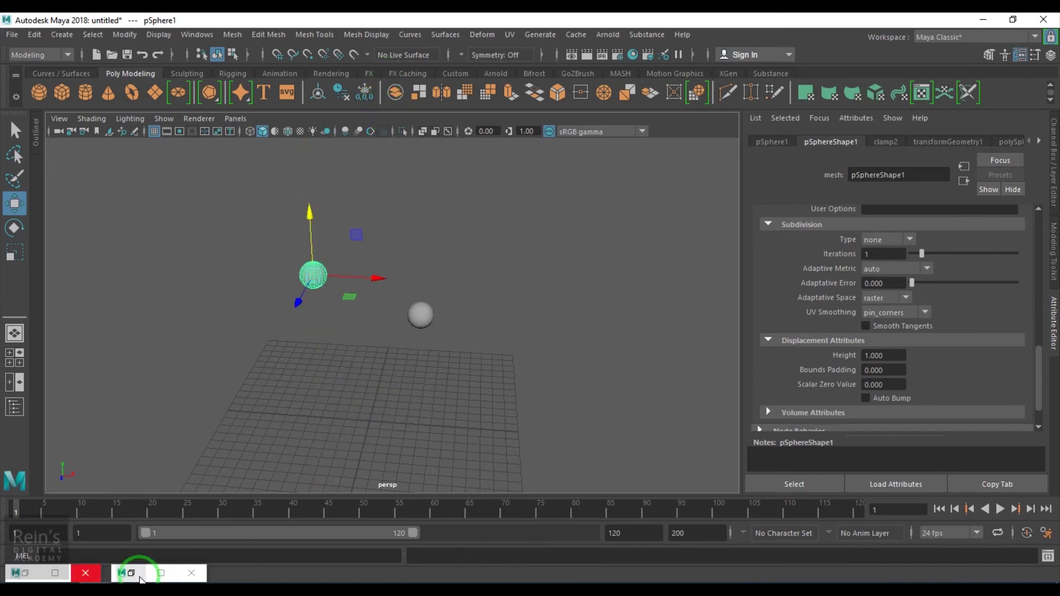
left_click(501, 376)
left_click_drag(679, 244, 373, 130)
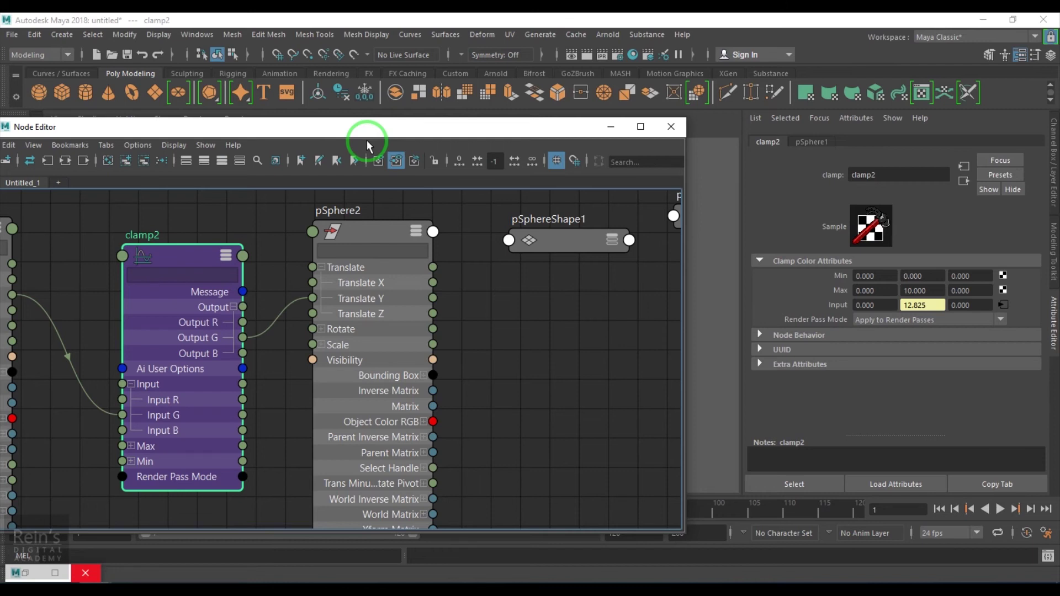
Open the Script Editor, enlarge its input area and text size, and enter clamp as MEL code.
left_click(529, 360)
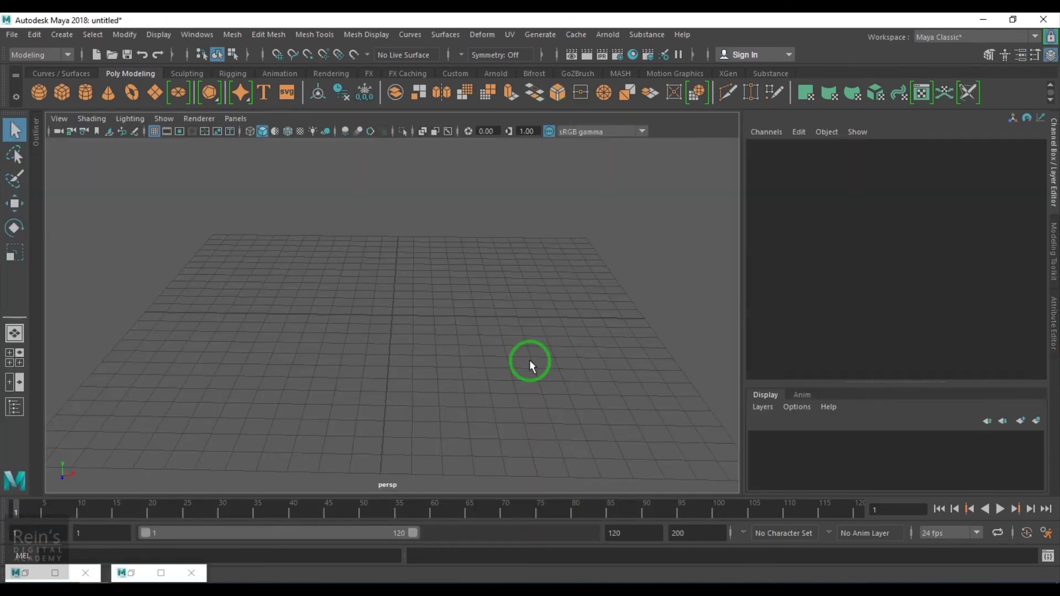
left_click(1048, 555)
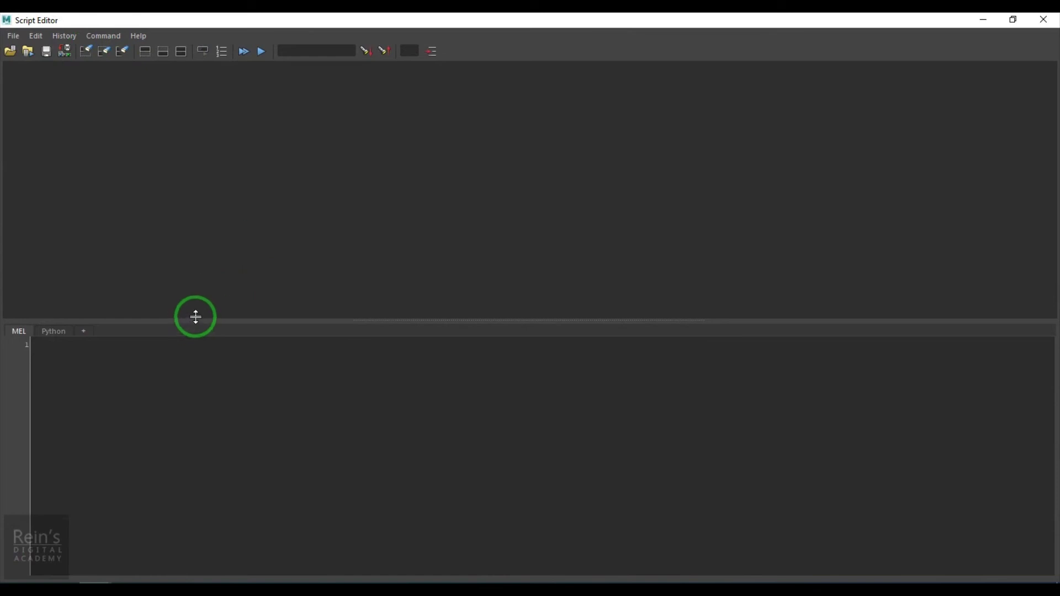
left_click_drag(198, 325, 203, 256)
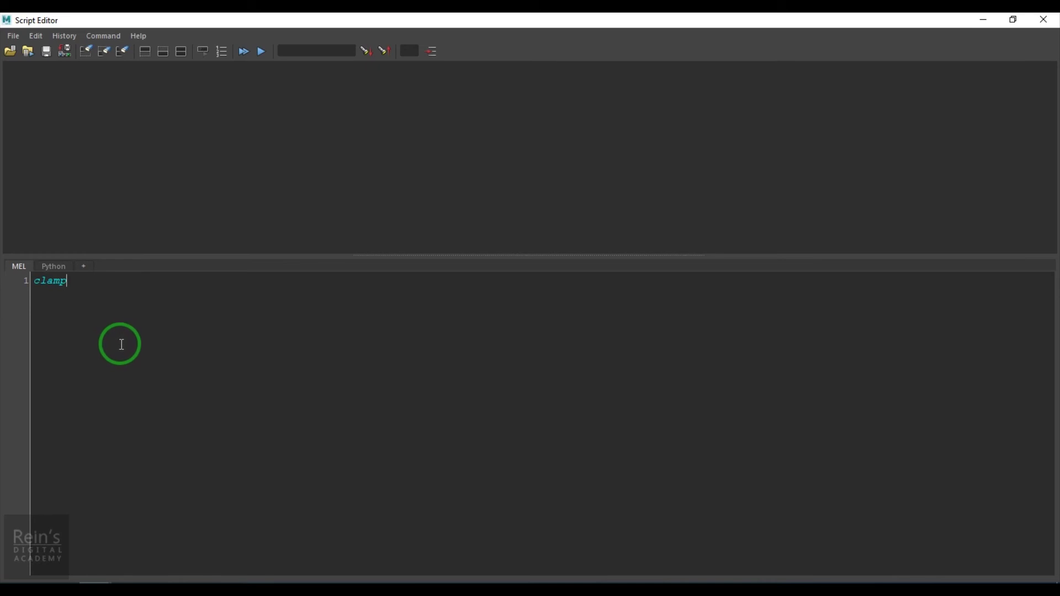
scroll(121, 362, "up", 3, "ctrl")
scroll(121, 367, "up", 4, "ctrl")
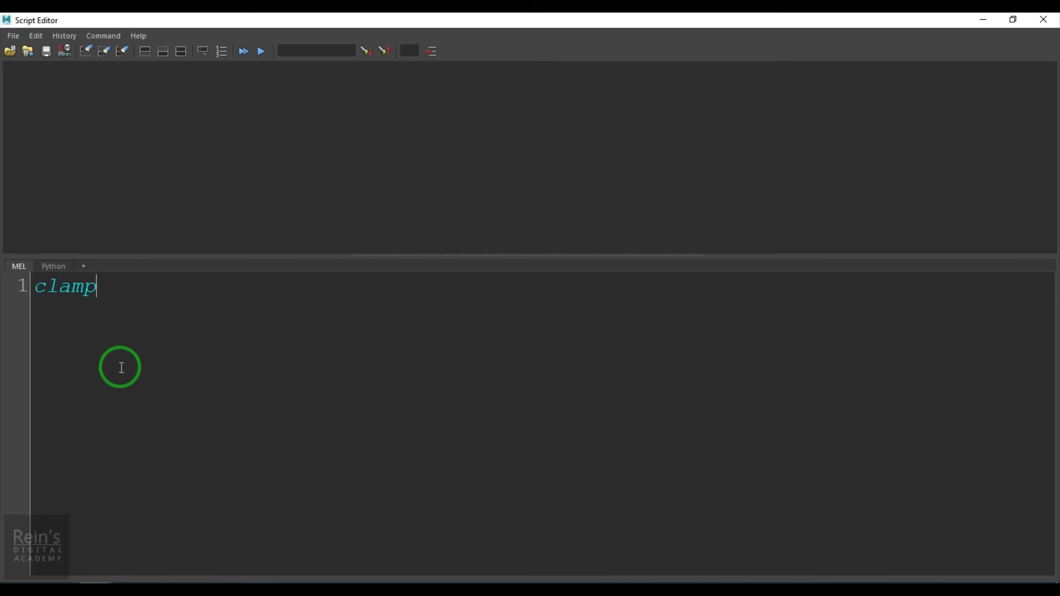
scroll(121, 367, "up", 1, "ctrl")
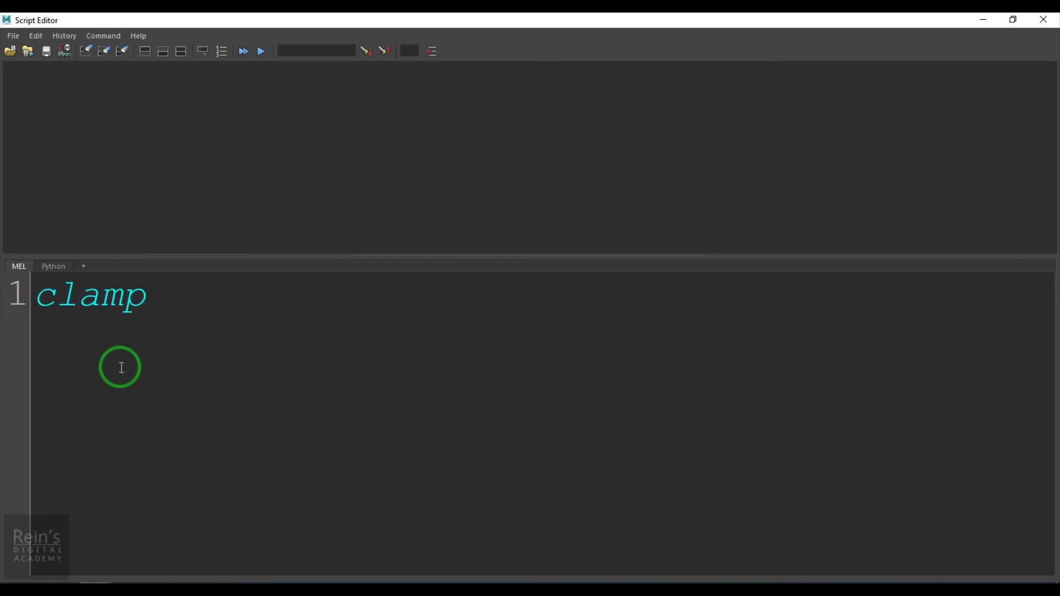
scroll(121, 367, "up", 2, "ctrl")
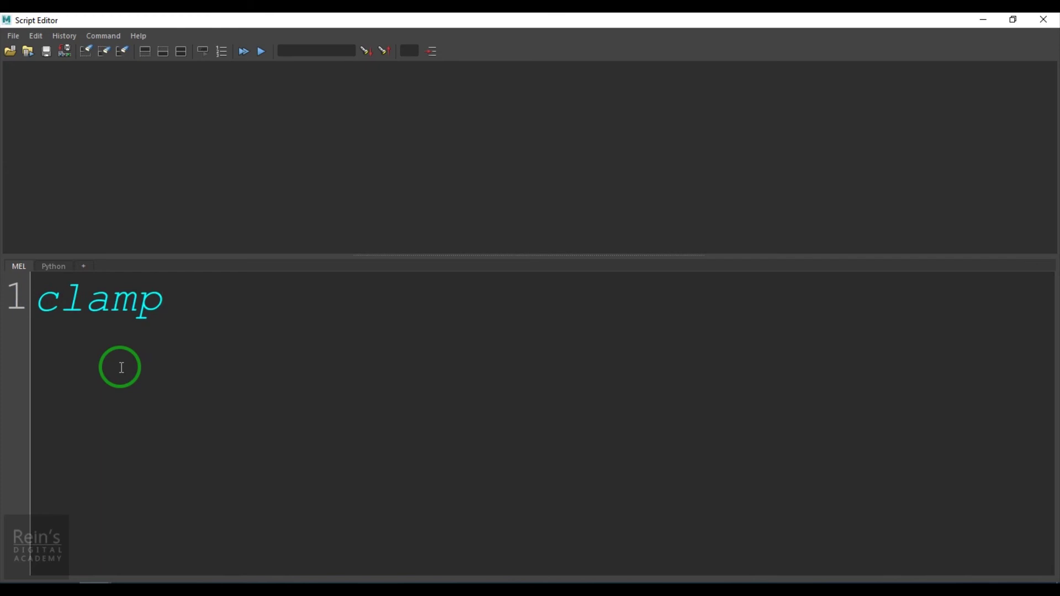
Complete the MEL line as clamp (0,10,25); and execute it.
type(")")
key("Left")
type("0,10,25)")
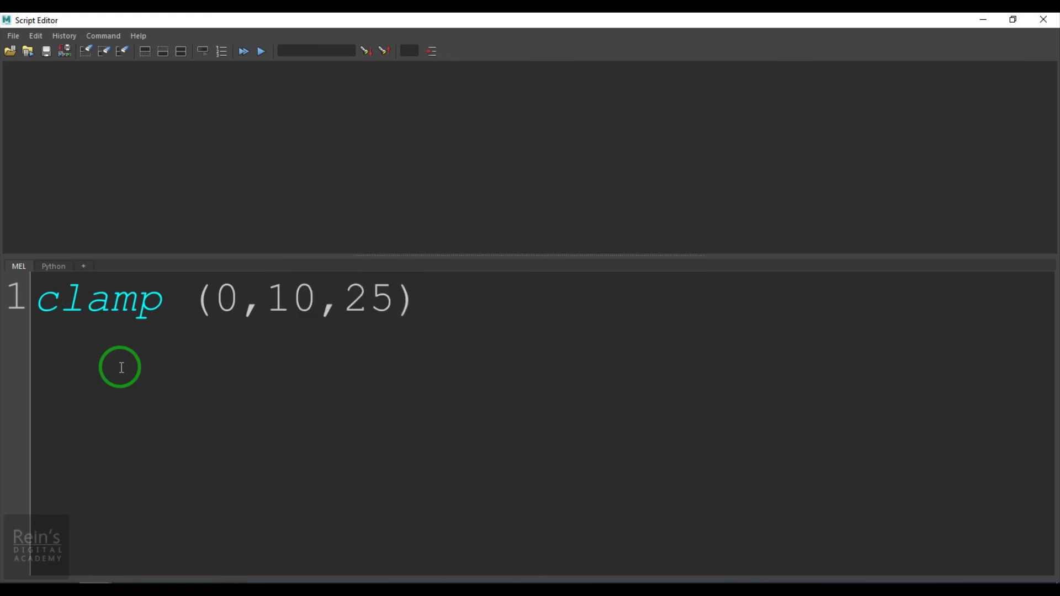
type(";")
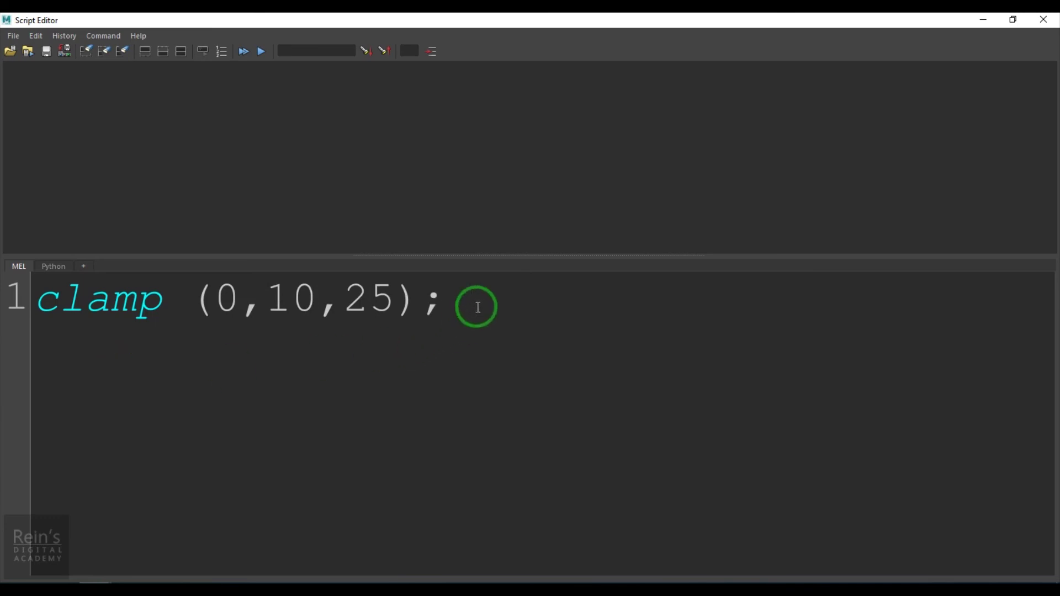
left_click_drag(476, 306, 11, 289)
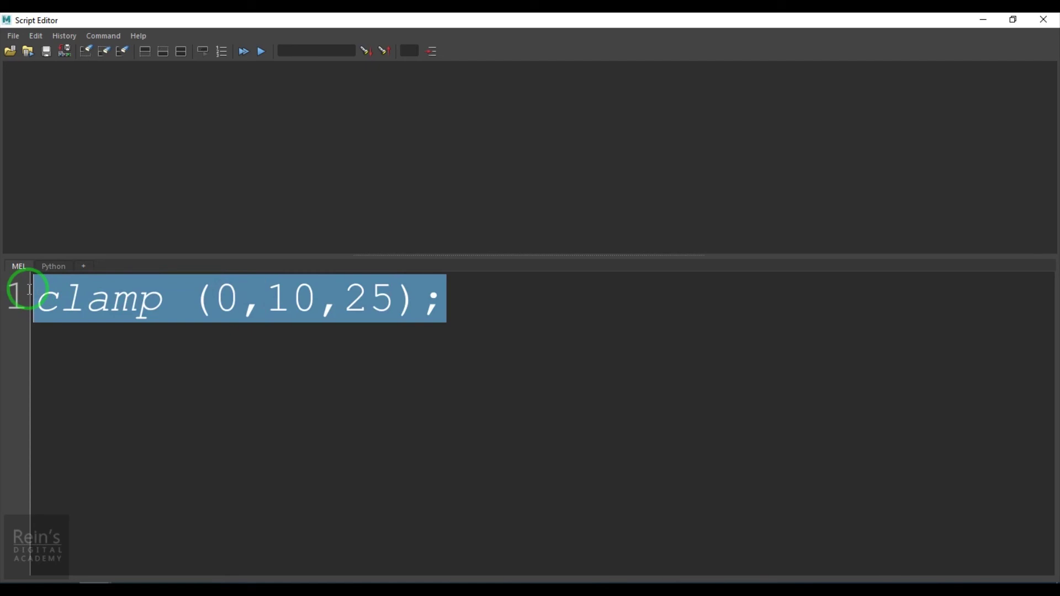
left_click(98, 37)
left_click(113, 212)
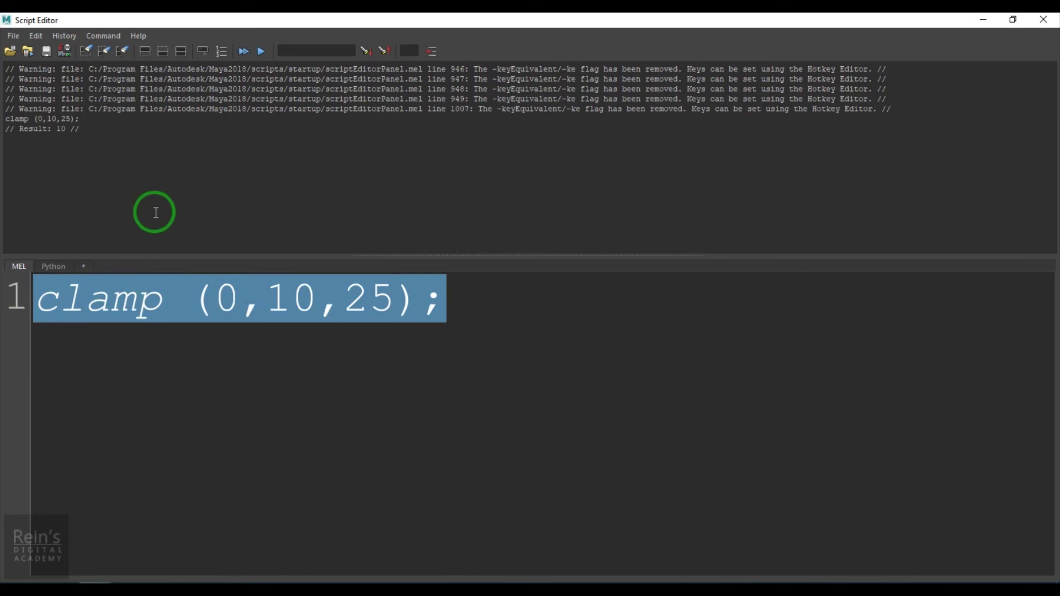
Clear the Script Editor's history and input, then re-enter clamp (0,10,25); and execute it.
left_click(124, 50)
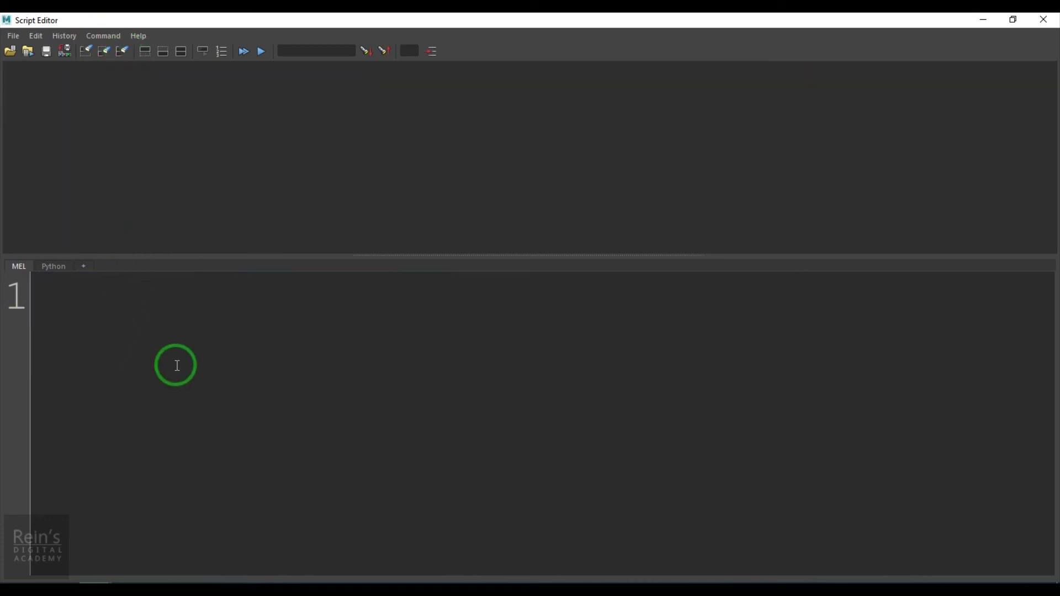
left_click(173, 345)
type("clam")
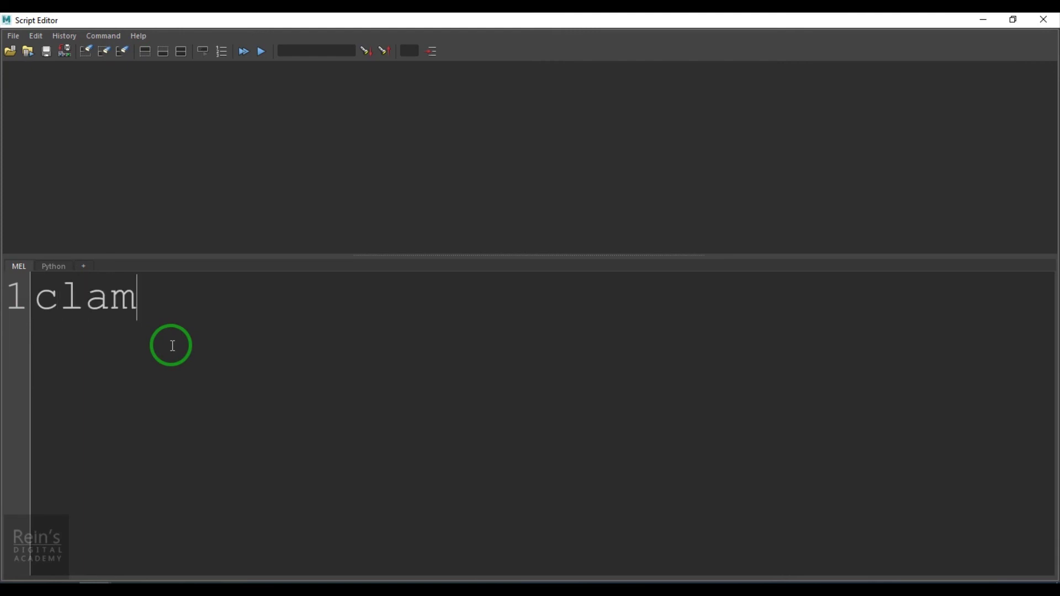
type("p (0,10,25")
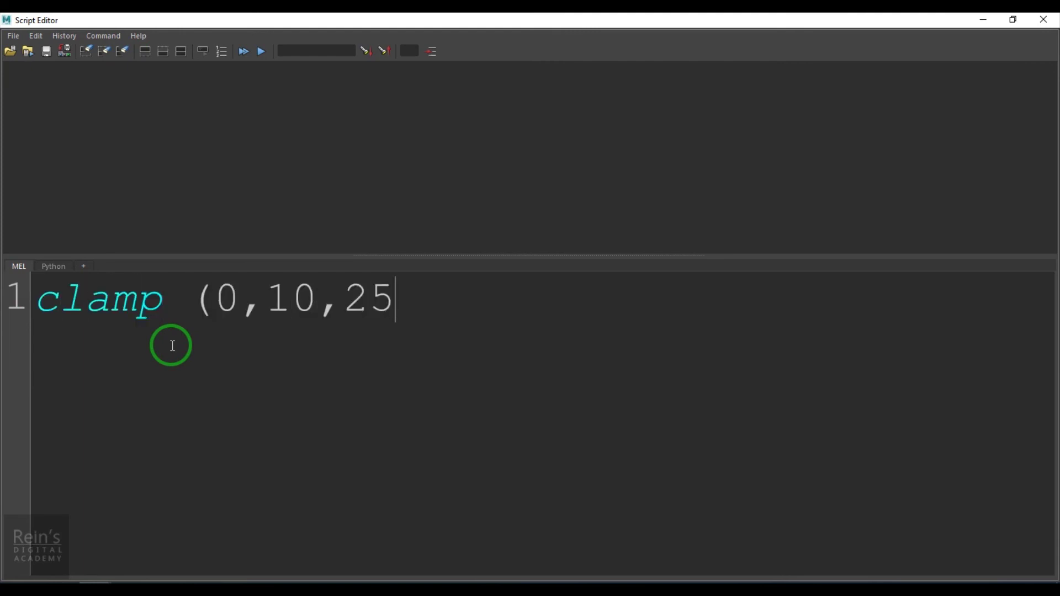
type(");")
left_click_drag(426, 312, 3, 318)
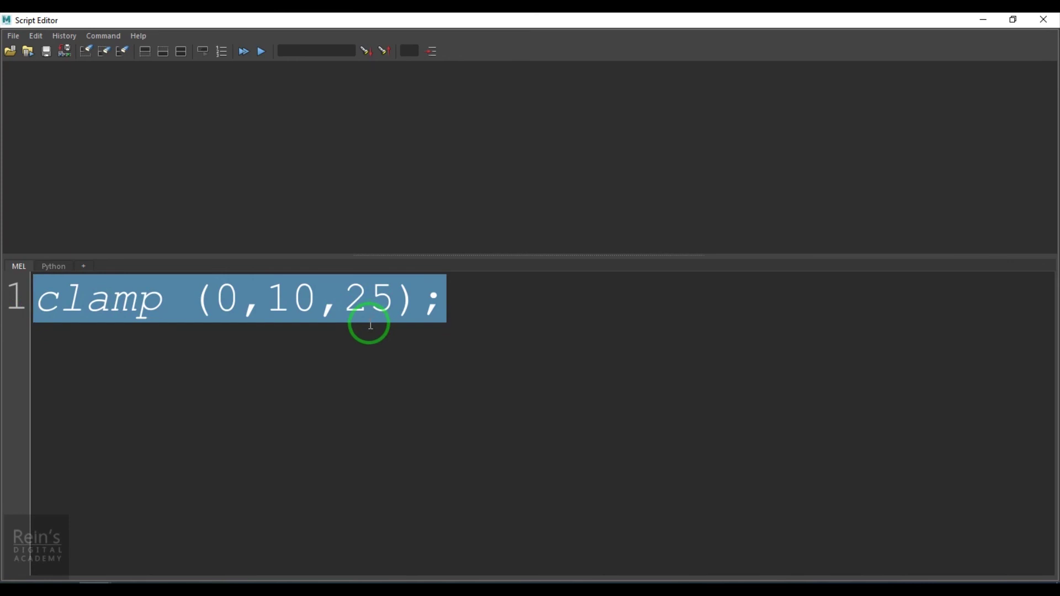
key("ctrl+Return")
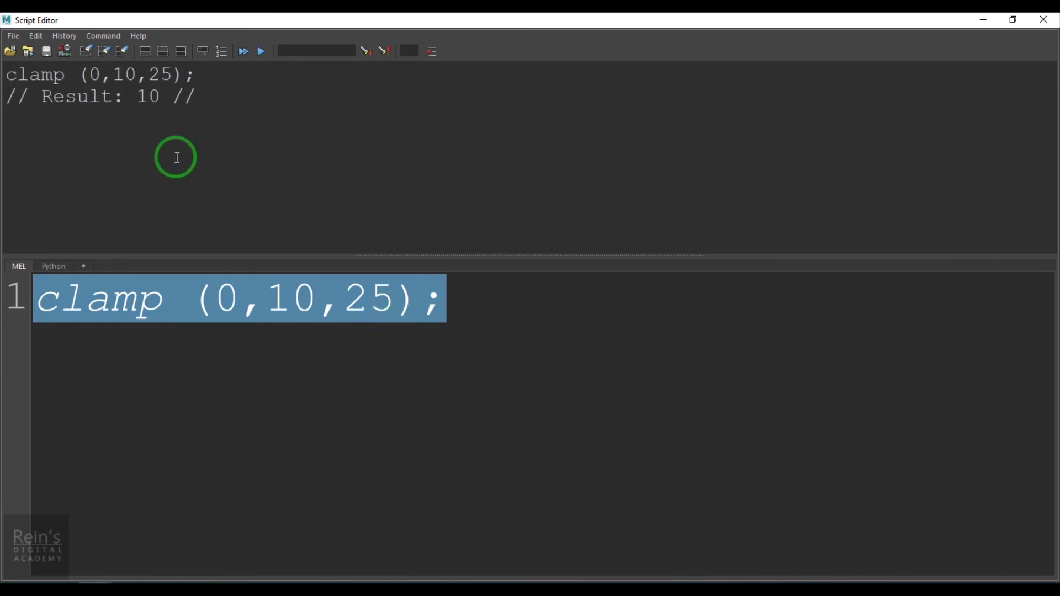
Enlarge the history text and examine the clamp command's minimum, maximum and input arguments against its result.
scroll(56, 92, "up", 3, "ctrl")
left_click_drag(11, 76, 243, 76)
left_click_drag(174, 105, 206, 105)
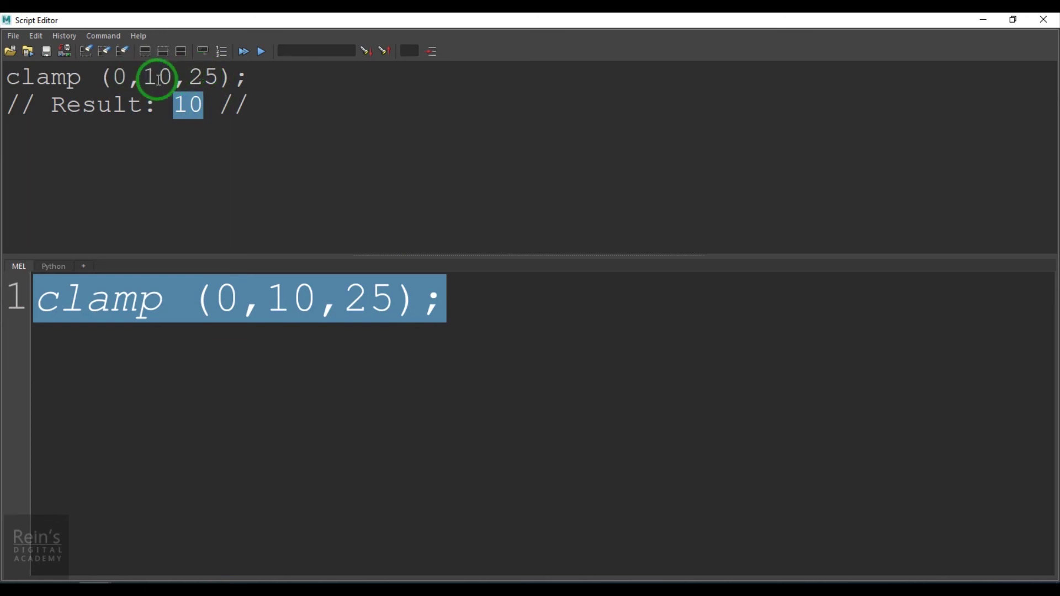
left_click(118, 76)
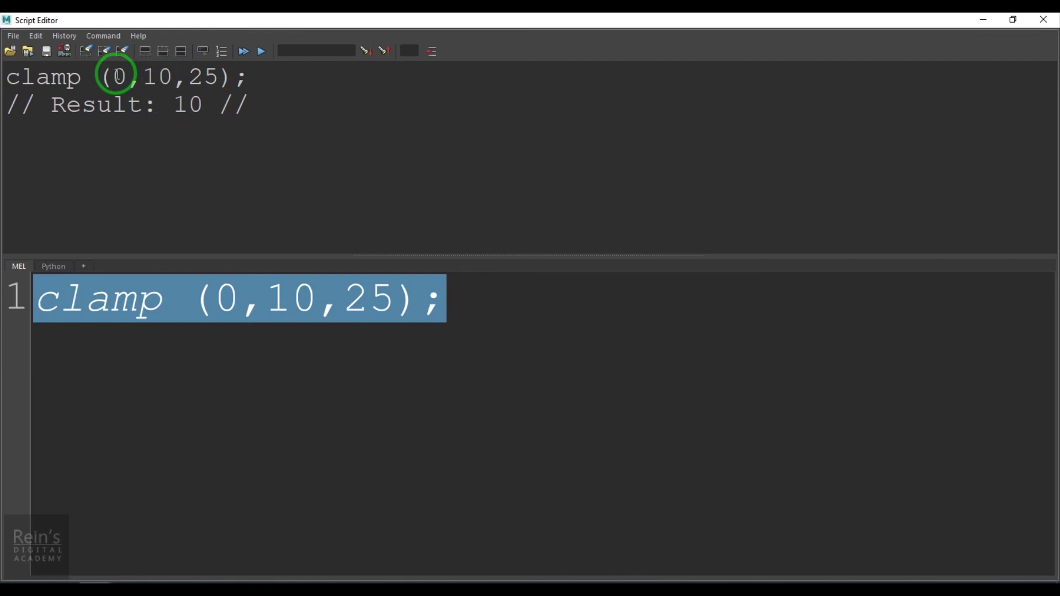
double_click(154, 75)
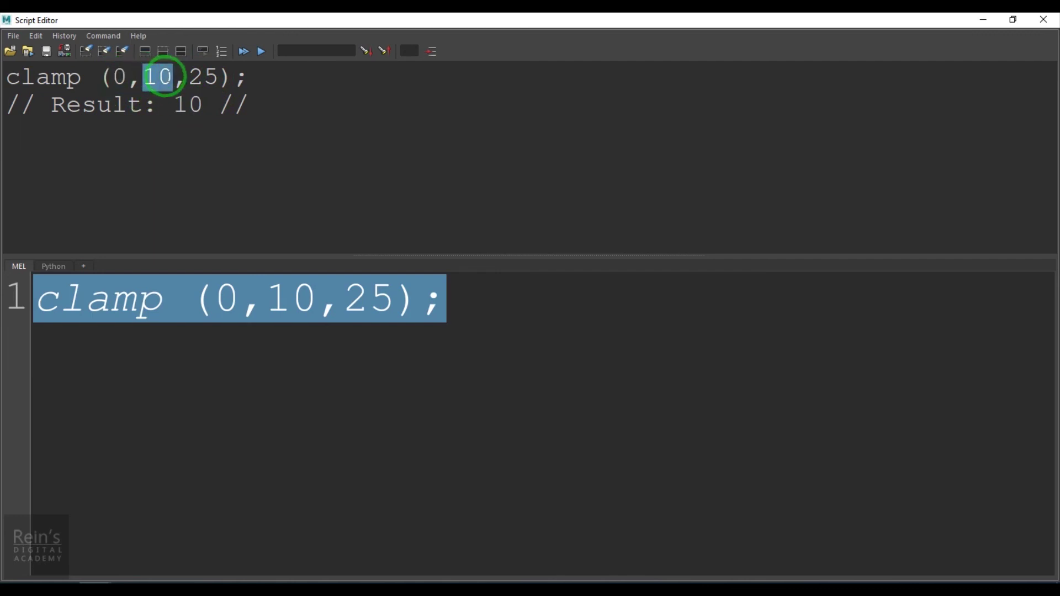
double_click(203, 77)
left_click_drag(174, 105, 201, 105)
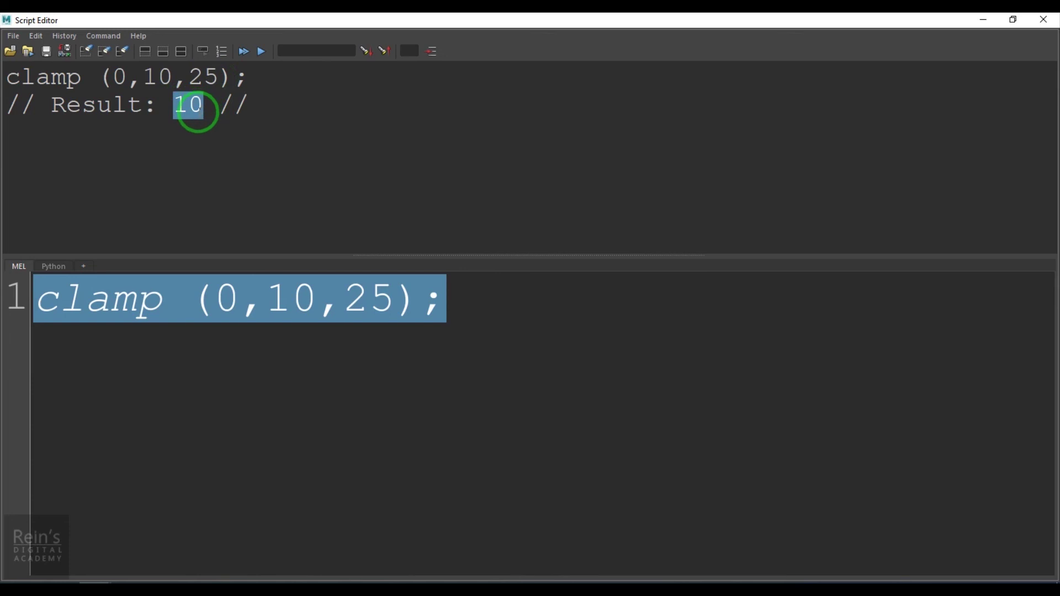
Change the clamp command's third argument to -15, execute it, and check its result in the history.
left_click(299, 397)
double_click(384, 298)
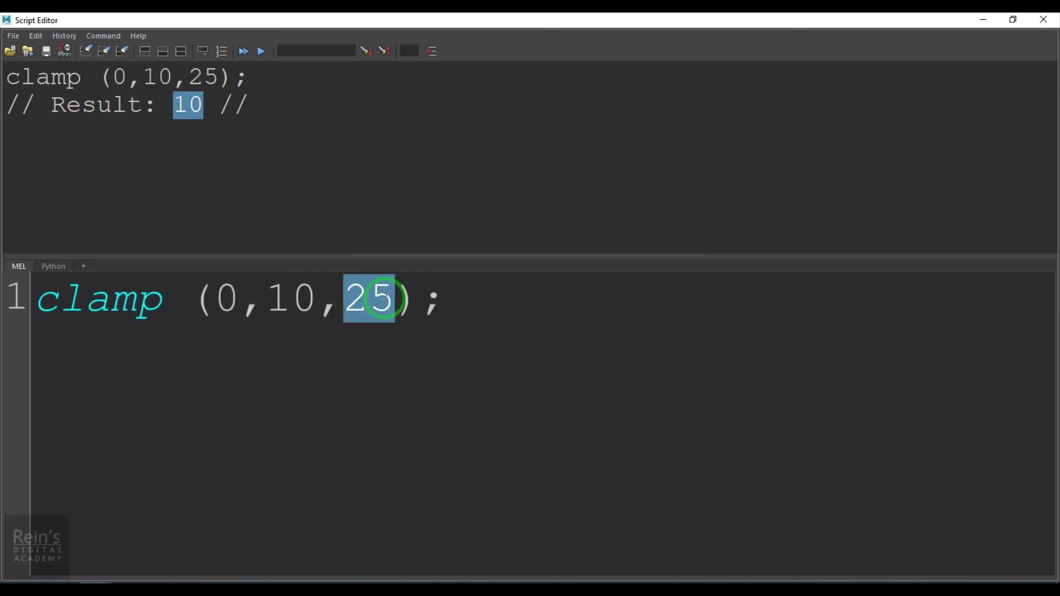
type("-15")
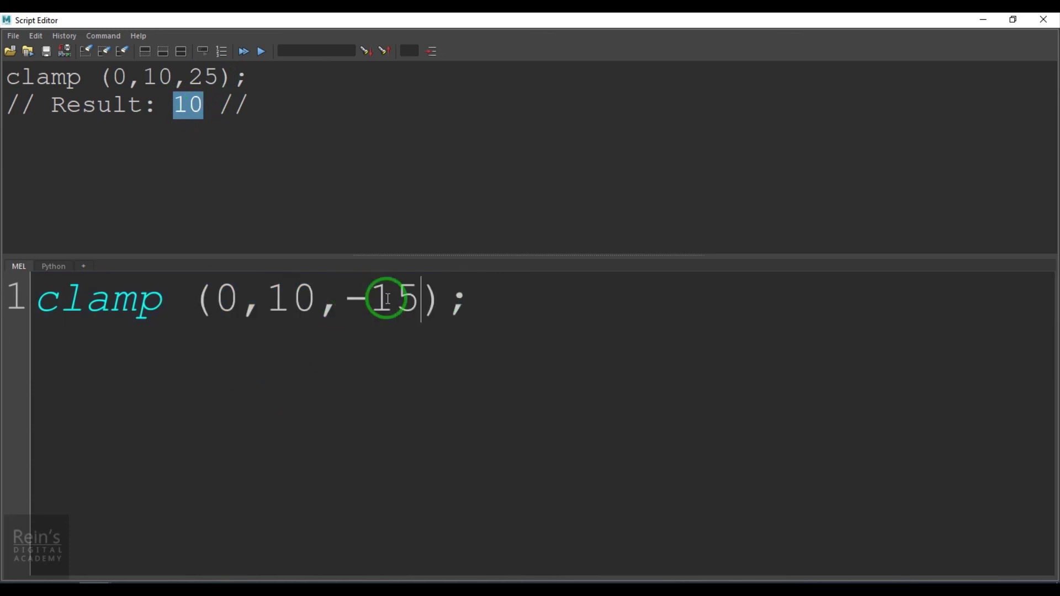
left_click_drag(458, 298, 130, 255)
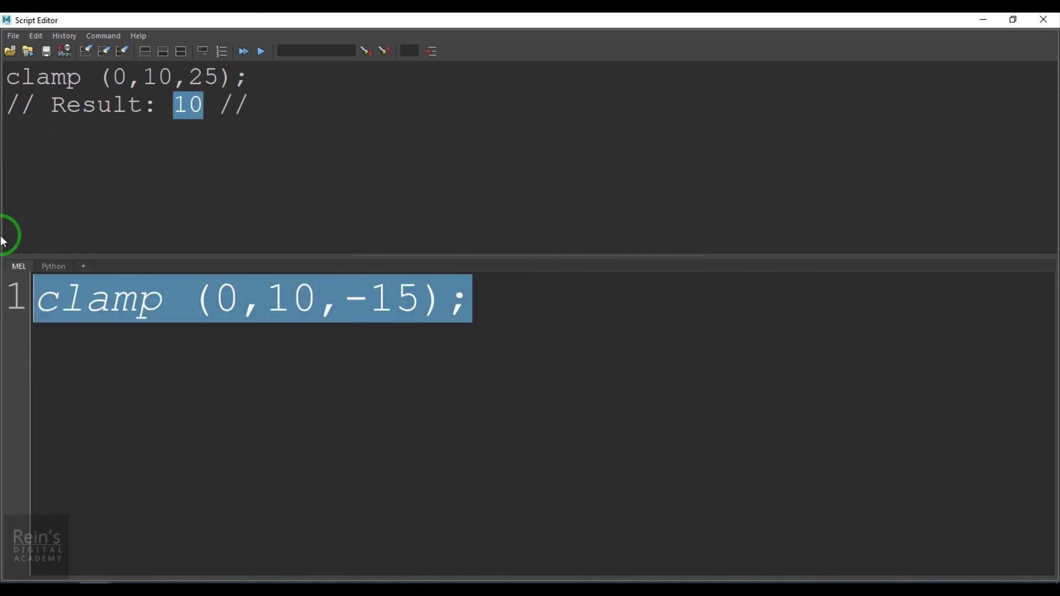
key("ctrl+Return")
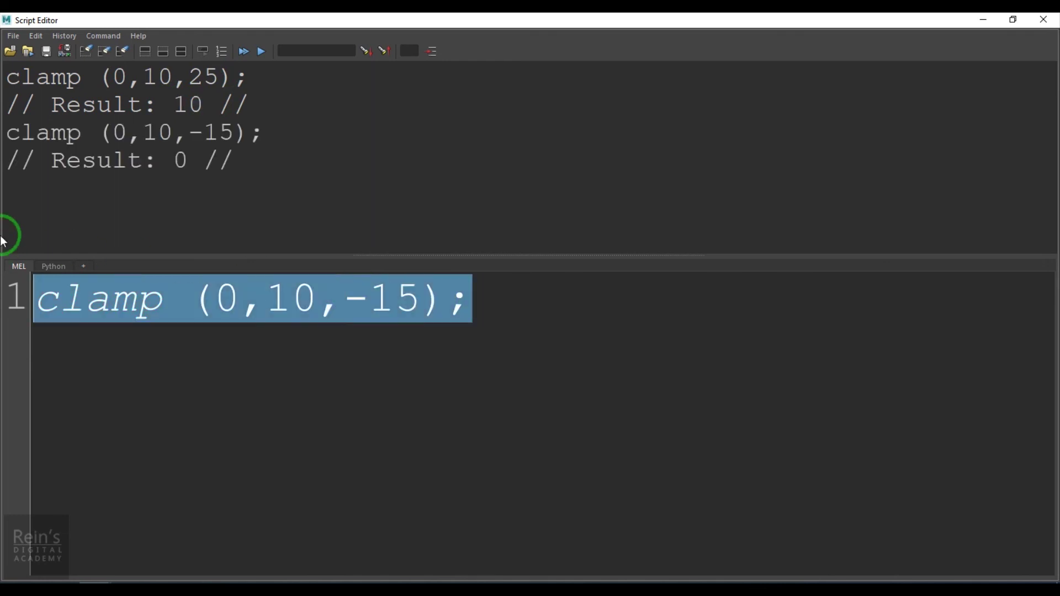
left_click_drag(204, 132, 234, 132)
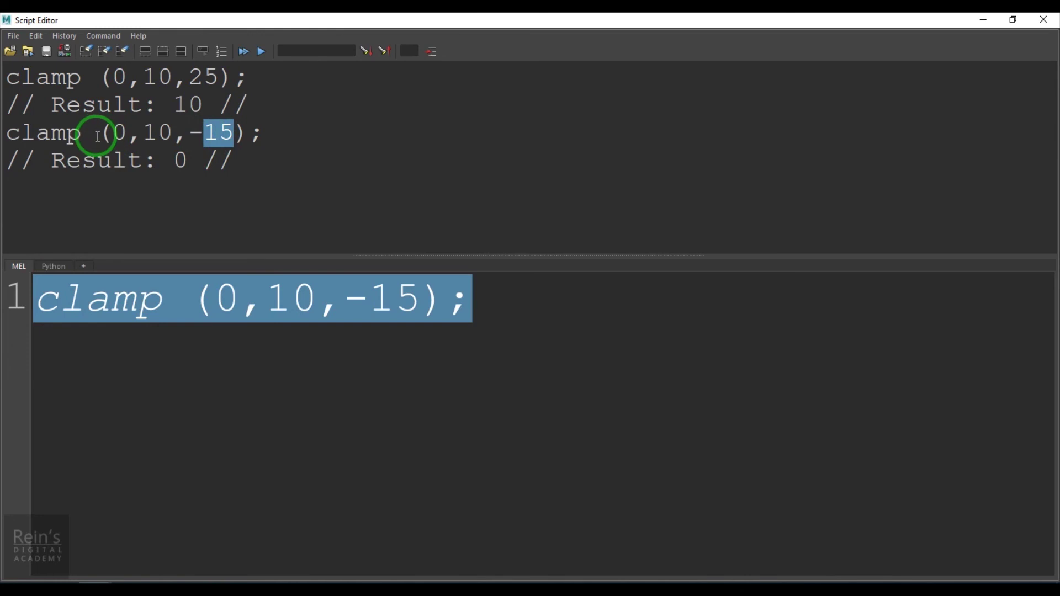
double_click(179, 160)
Change the clamp command's third argument to 5 and execute it.
left_click(354, 328)
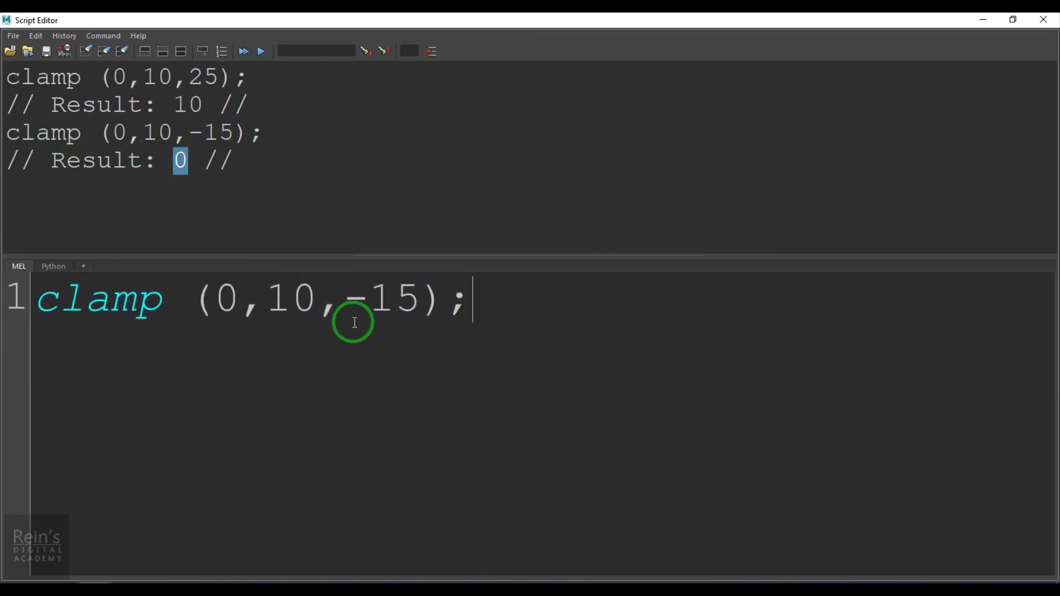
left_click_drag(346, 300, 415, 300)
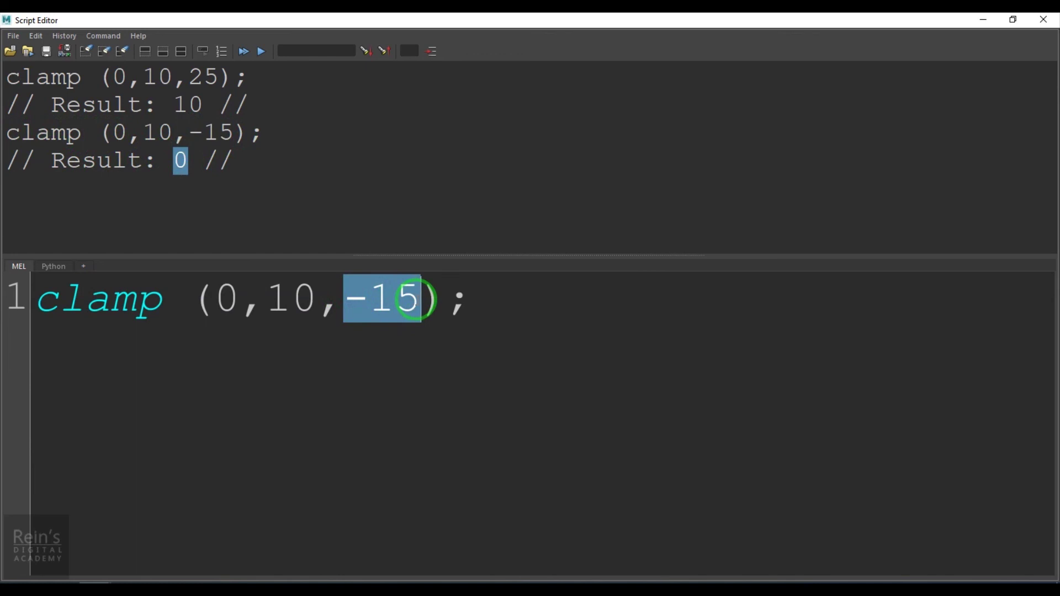
type("5")
left_click(421, 301)
left_click(9, 281, "shift")
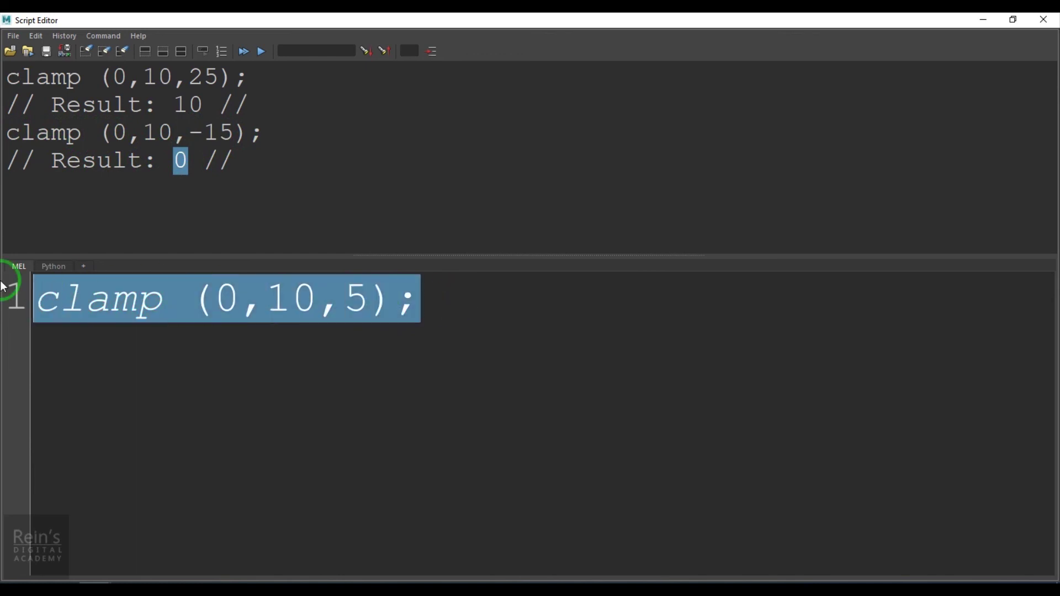
key("ctrl+Return")
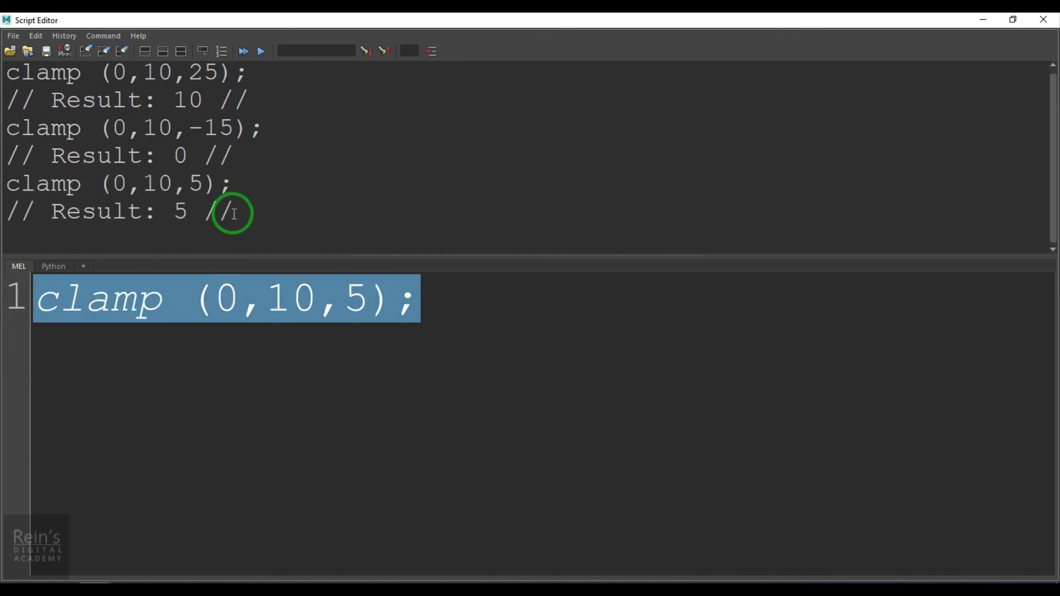